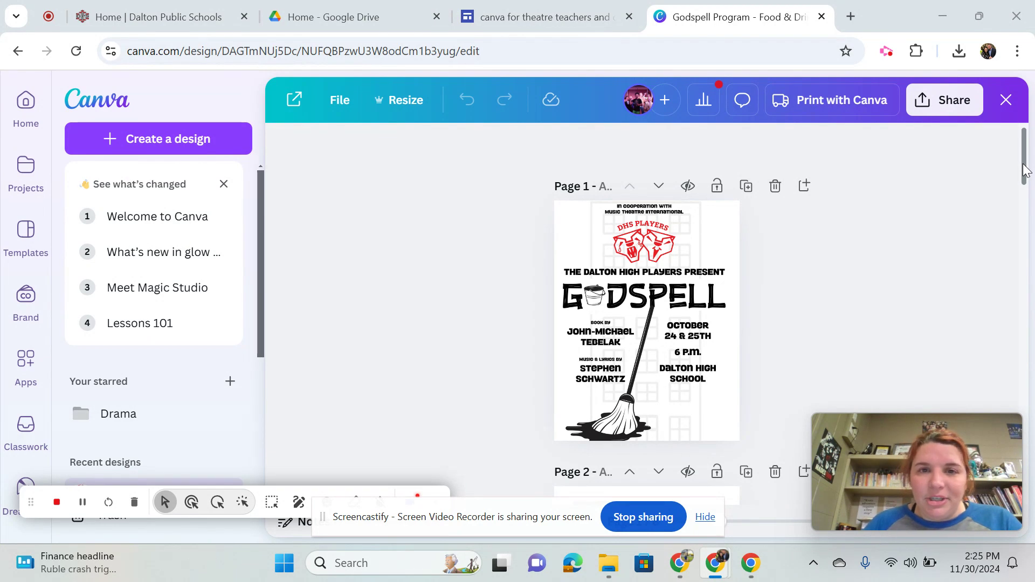
click(1023, 165)
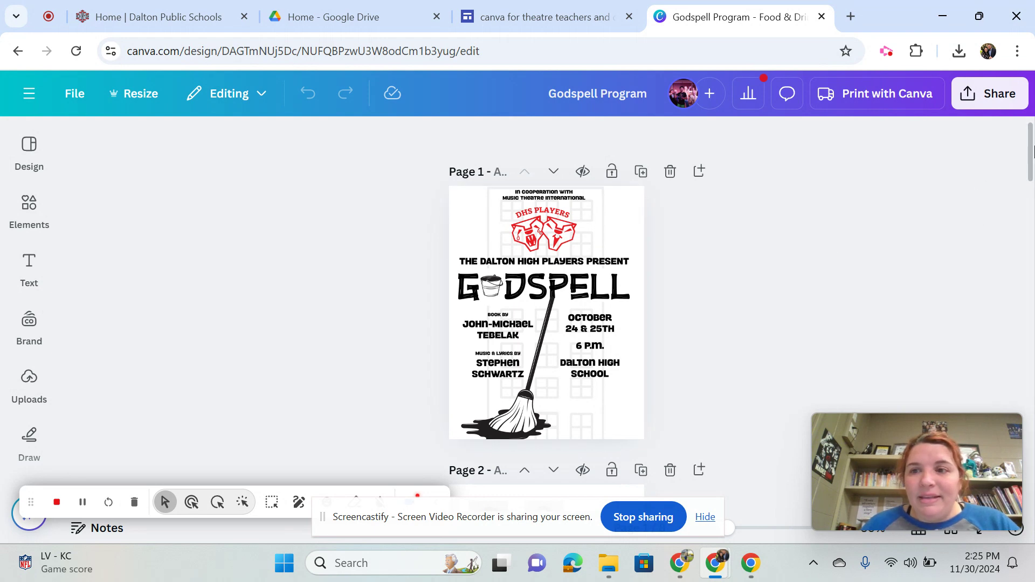
mouse_move(1031, 152)
mouse_down()
mouse_move(1031, 479)
mouse_move(1031, 135)
mouse_up()
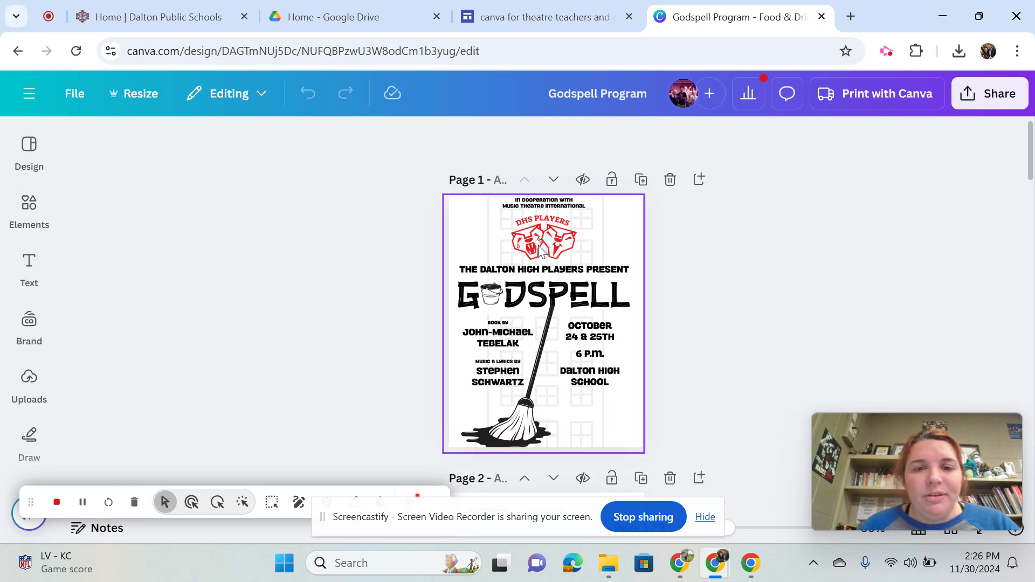
Delete the cover image on page 1 and undo the deletion
click(541, 251)
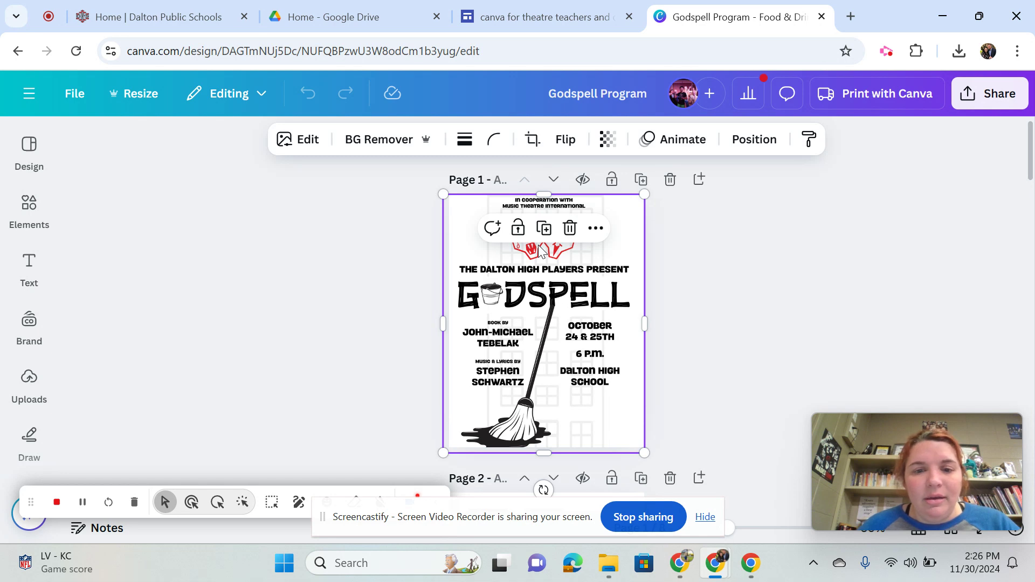
key(Delete)
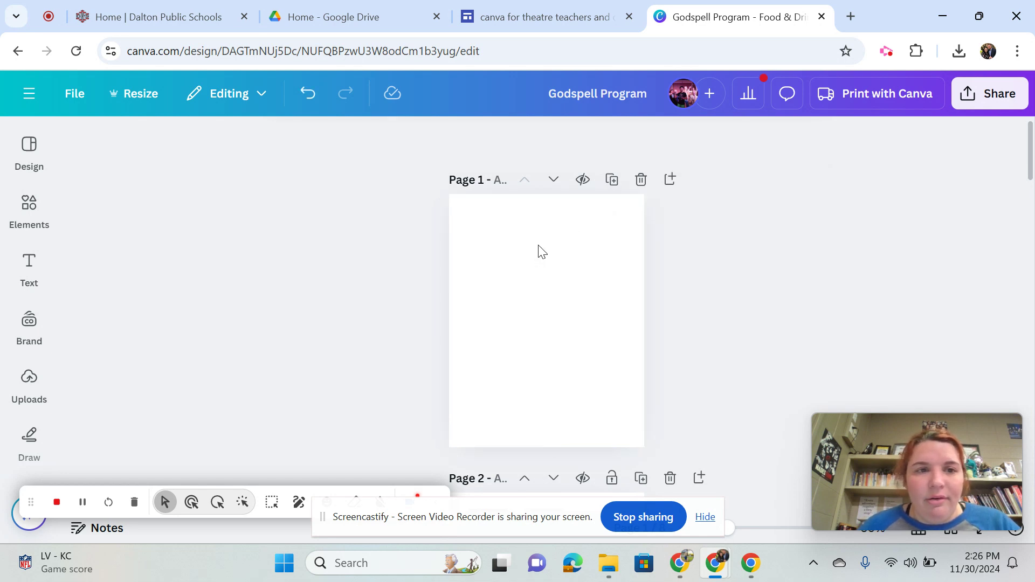
click(308, 94)
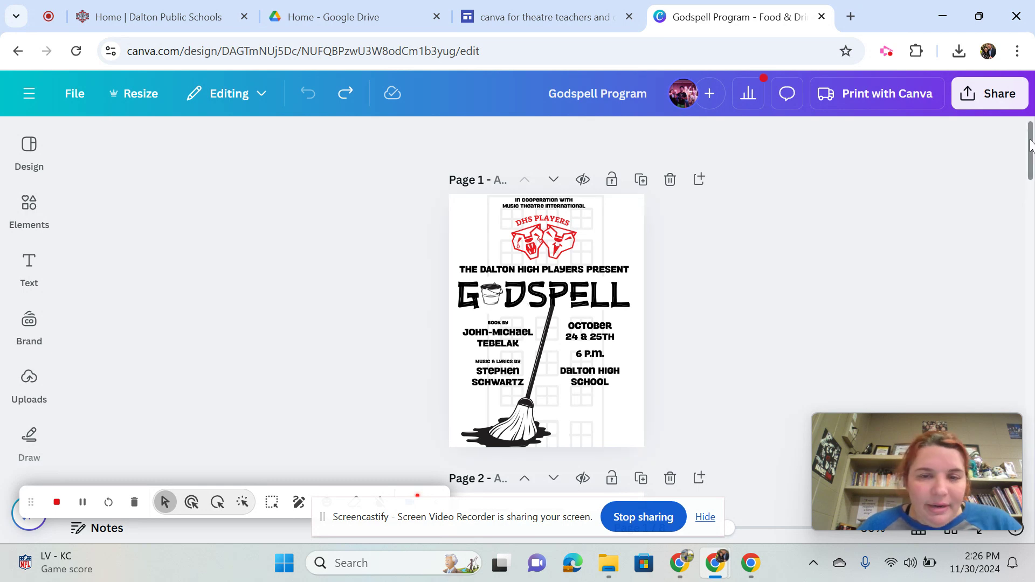
Add the uploaded portrait of the student with glasses and a white shirt to the empty last slot of page 2's Cast grid
drag(1030, 144, 1027, 200)
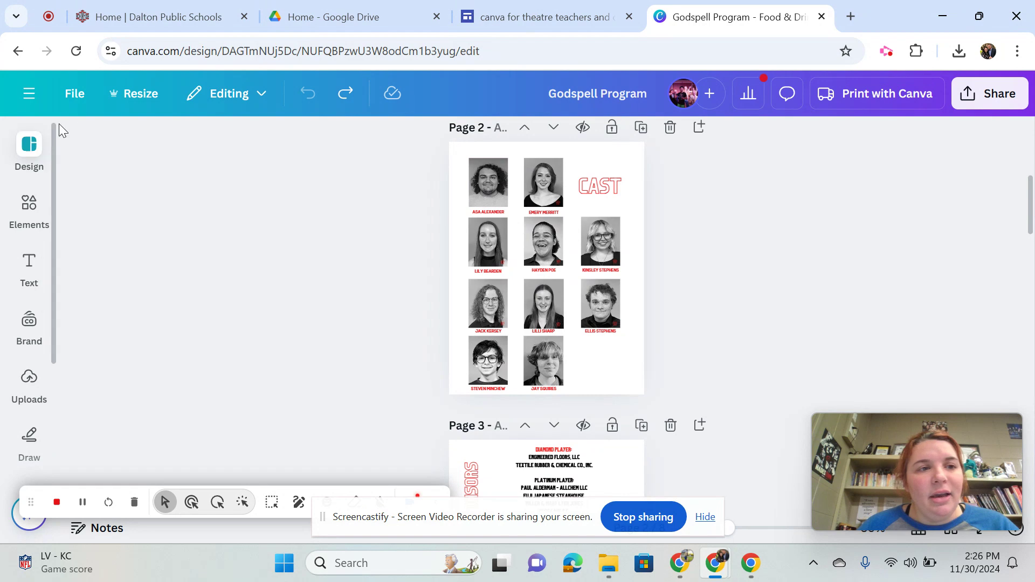
click(29, 384)
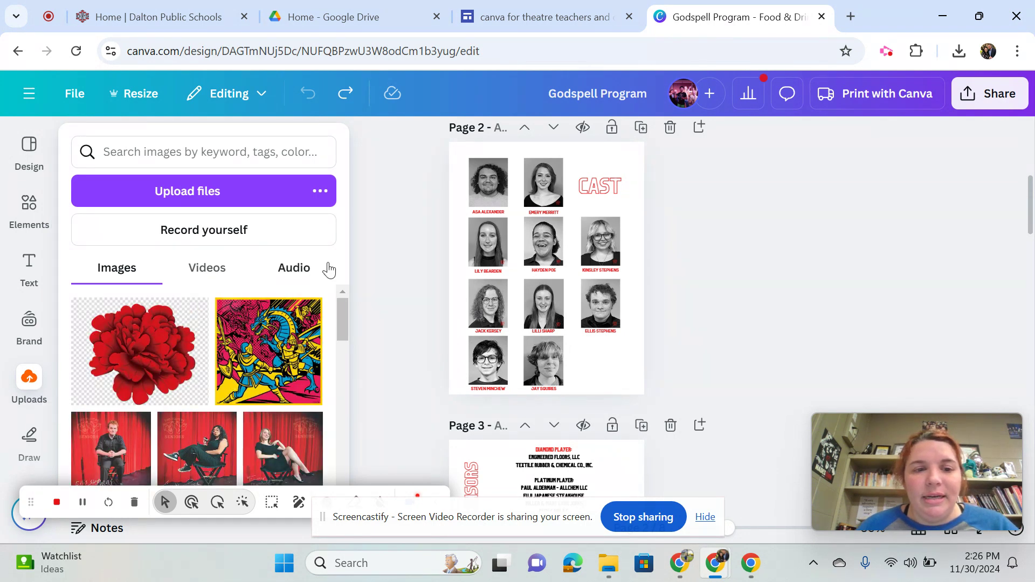
drag(342, 318, 348, 460)
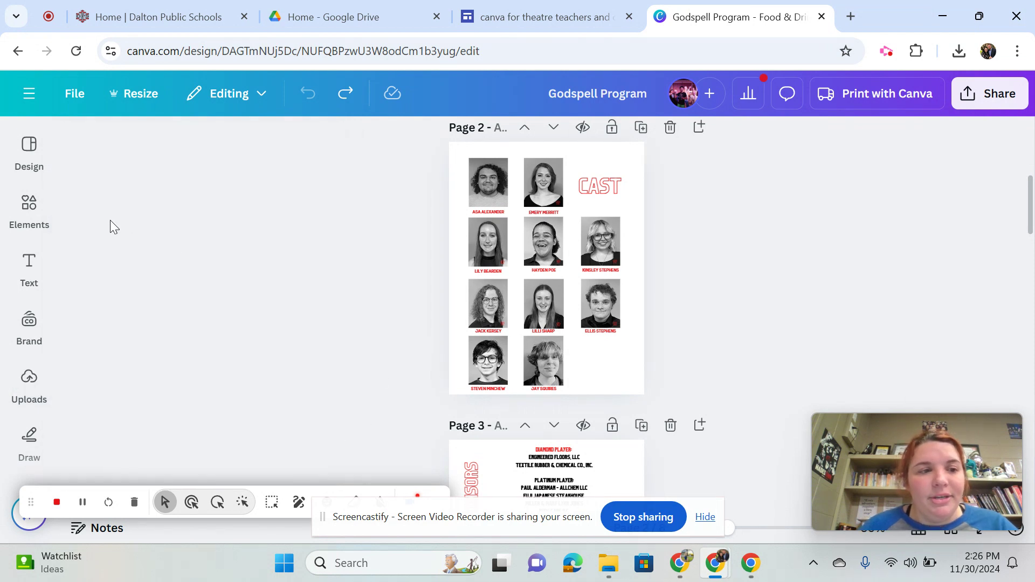
mouse_move(12, 209)
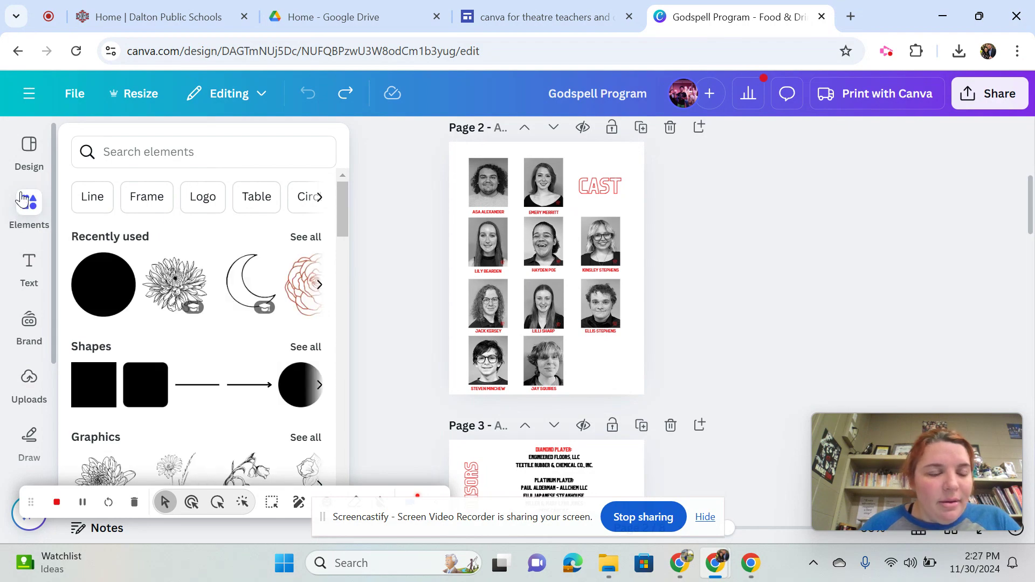
mouse_move(18, 383)
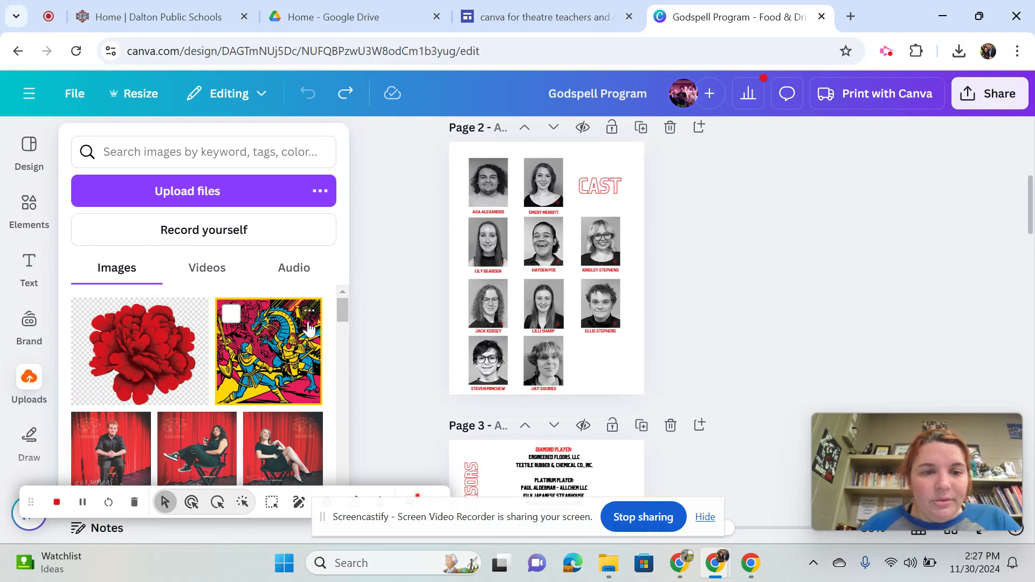
drag(341, 316, 345, 406)
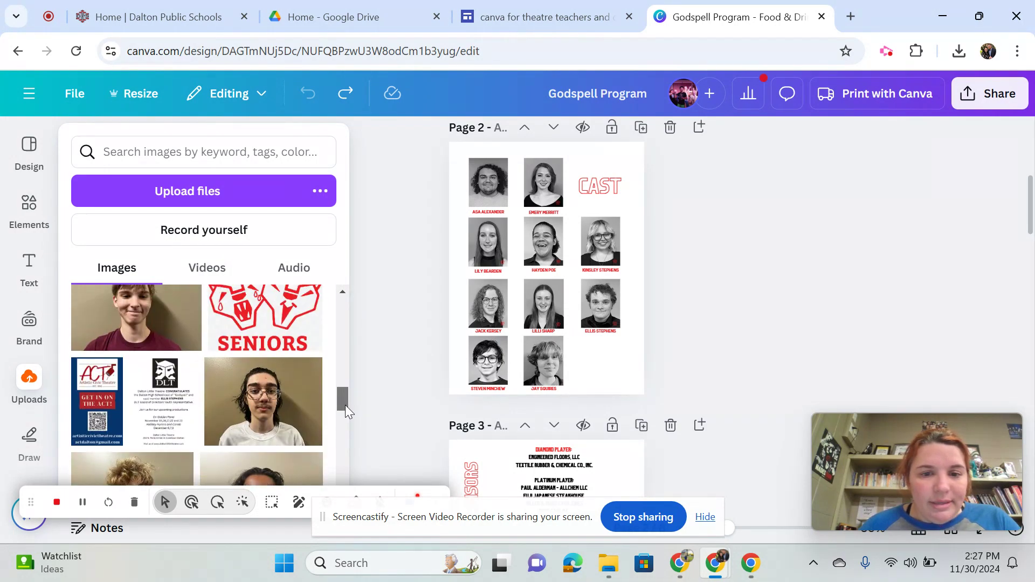
click(276, 401)
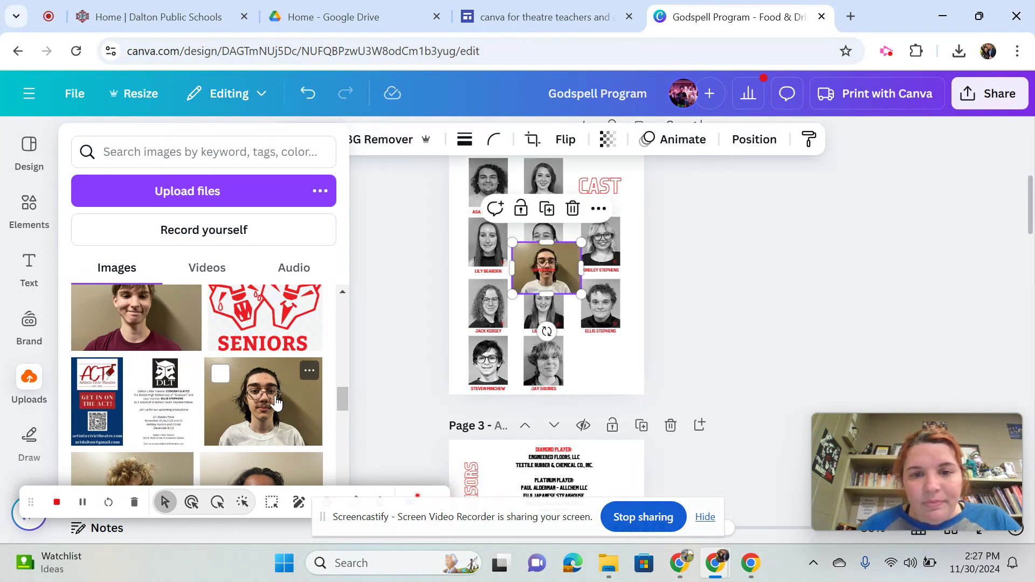
drag(566, 269, 634, 358)
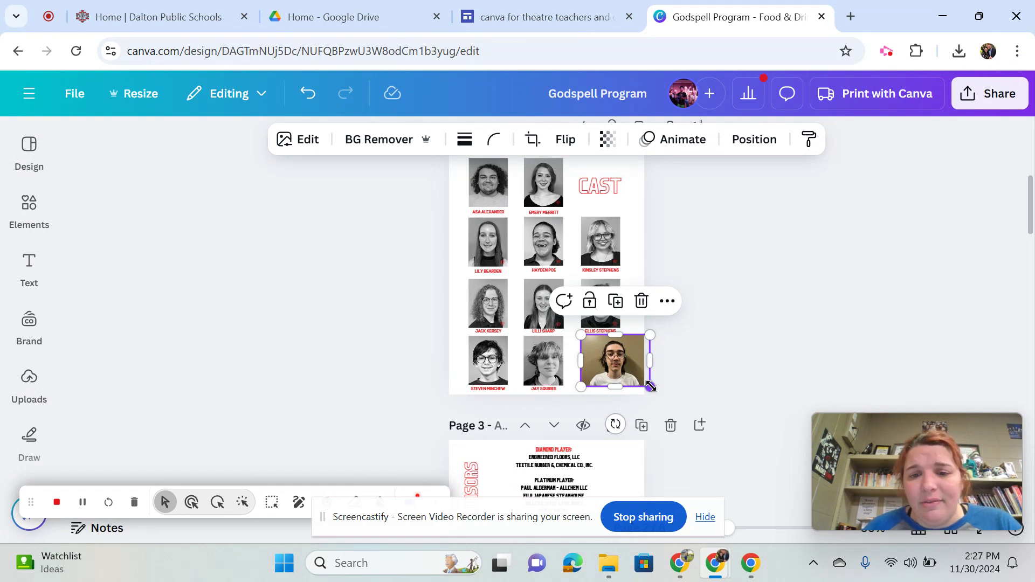
Resize the new portrait to about 2.9 by 2.2 and trim its sides to match the neighbouring headshots' width
drag(649, 387, 636, 404)
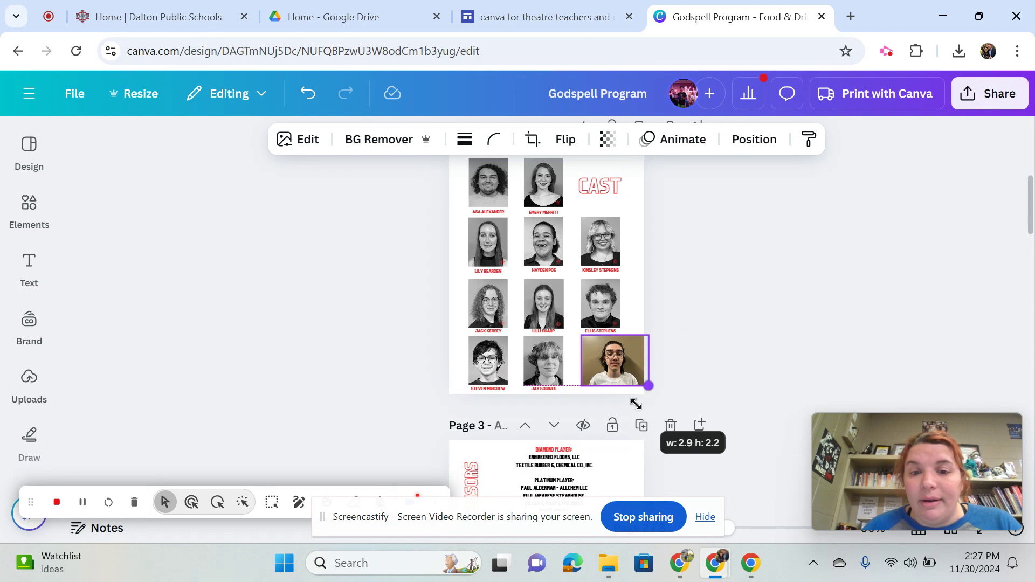
drag(636, 405, 637, 404)
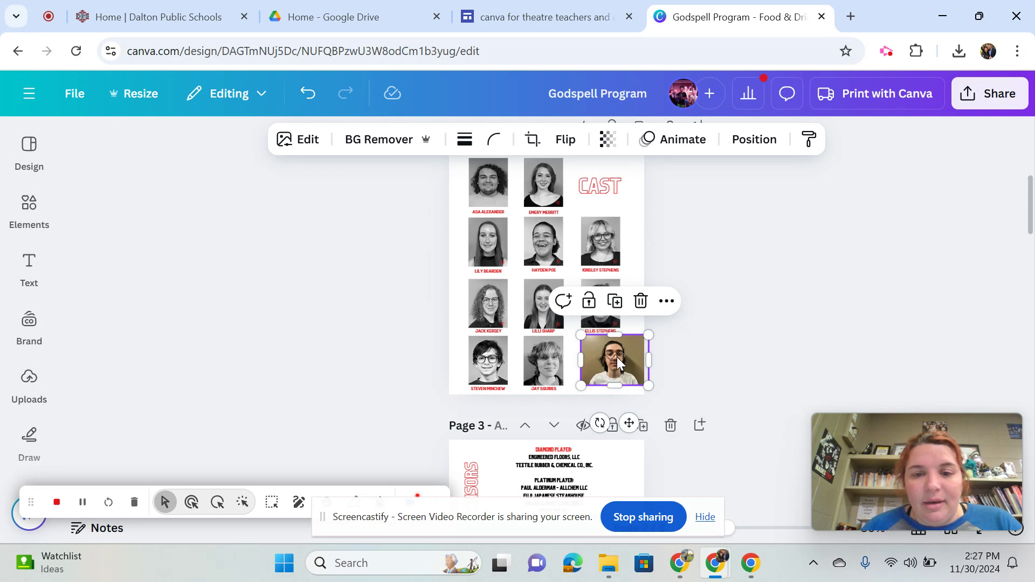
drag(616, 357, 581, 360)
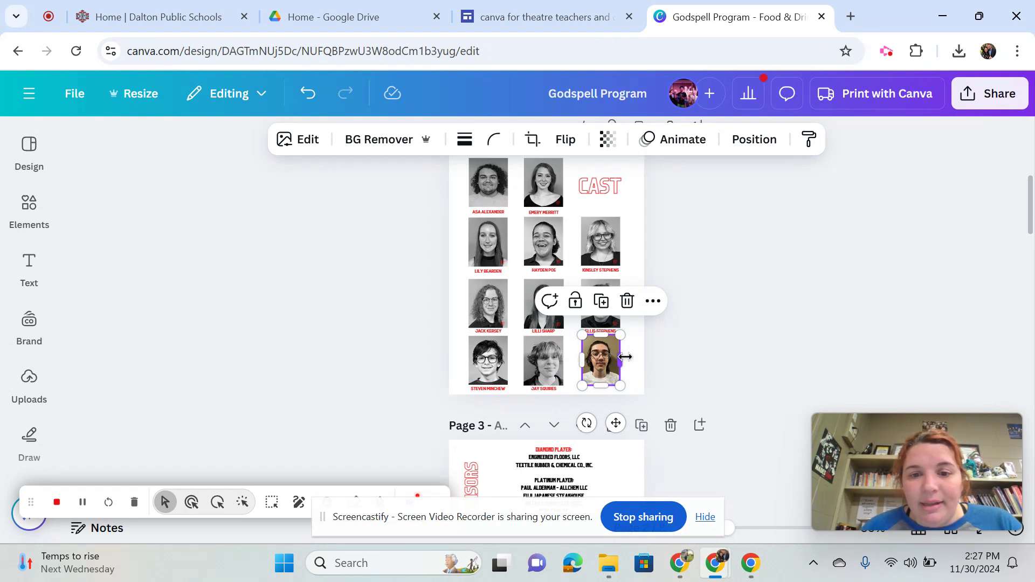
double_click(606, 365)
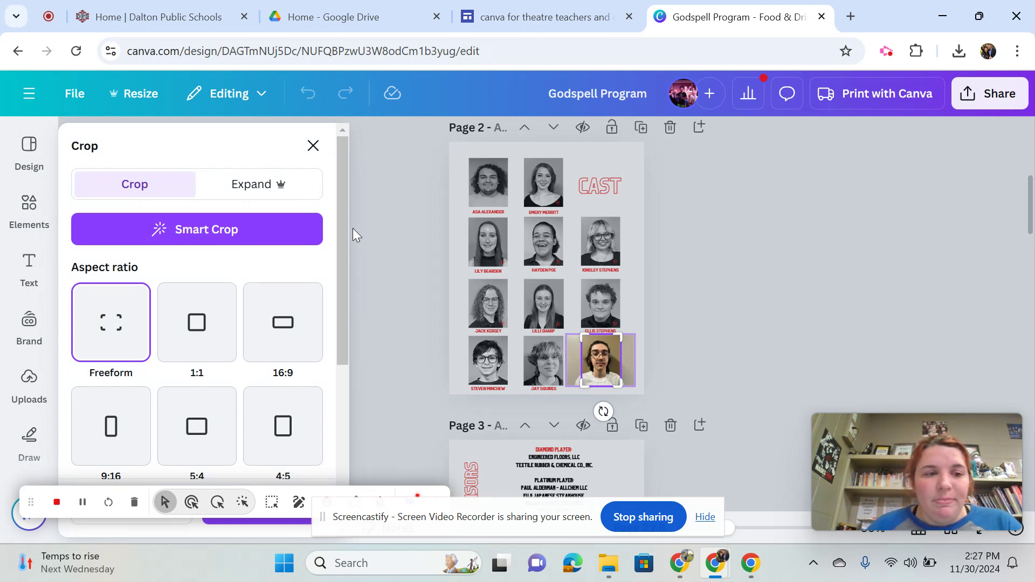
drag(343, 208, 348, 169)
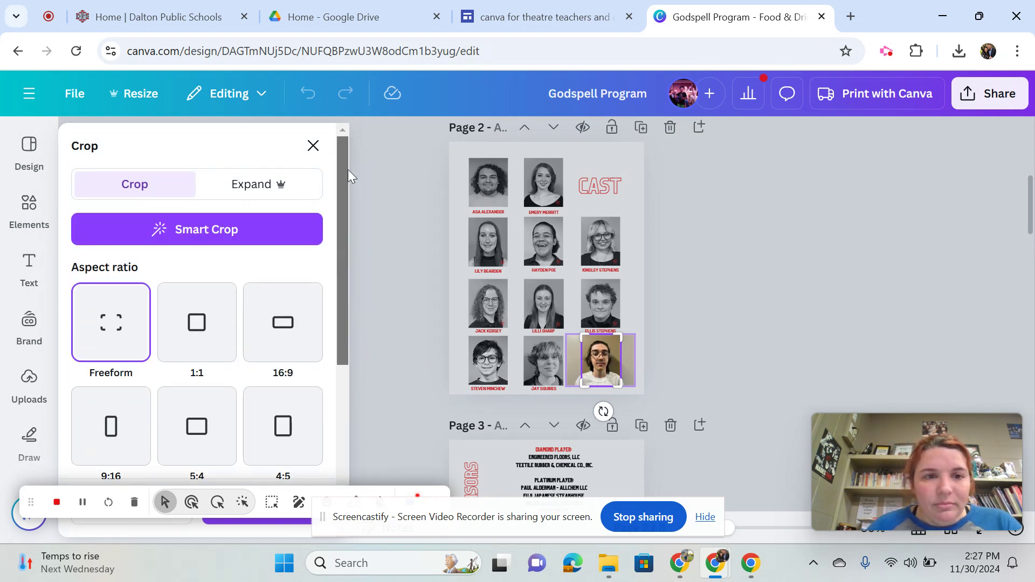
click(313, 147)
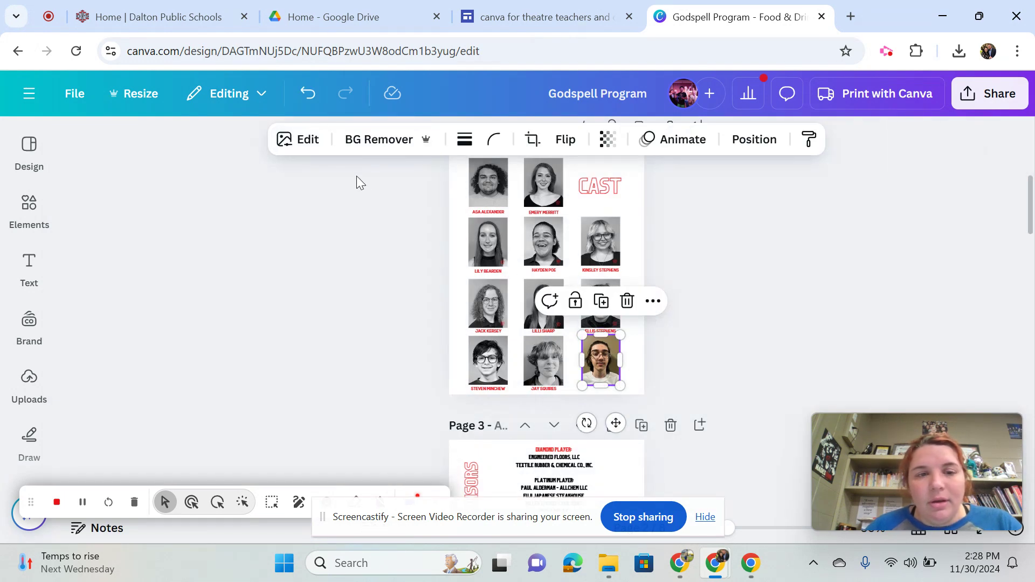
Browse the image filters available for the new portrait, looking for a black-and-white one
click(307, 143)
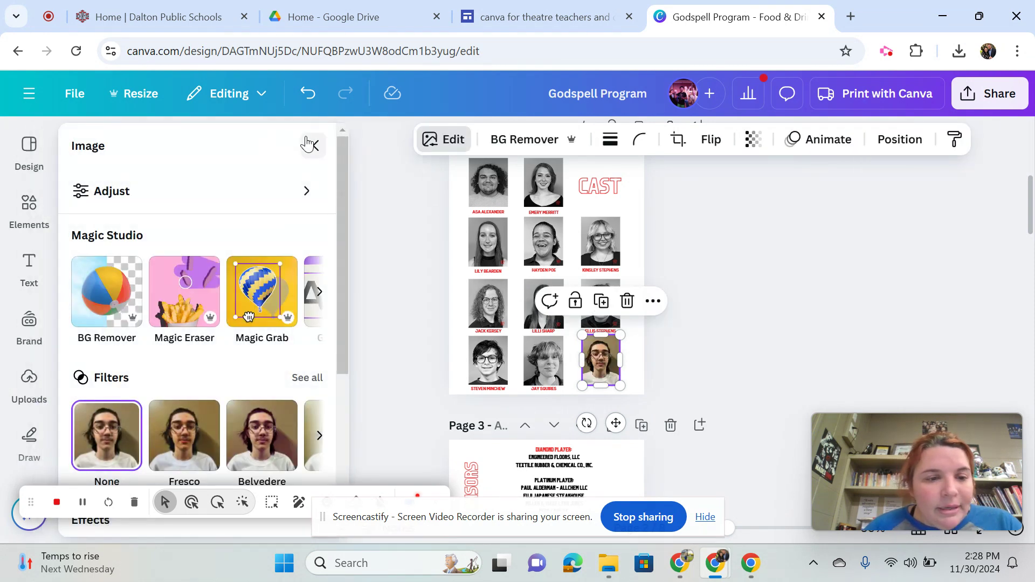
drag(342, 220, 348, 333)
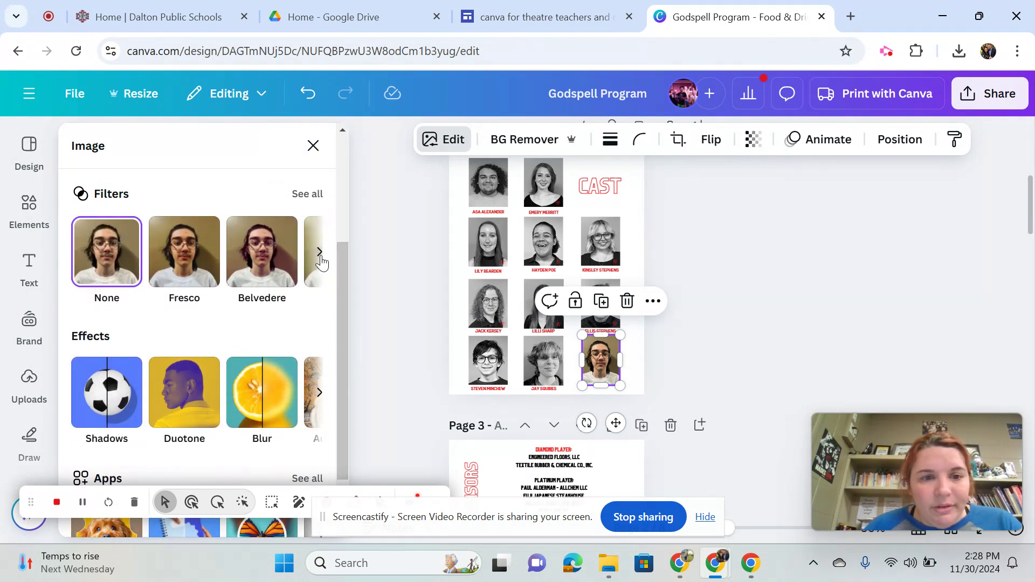
click(320, 253)
click(321, 254)
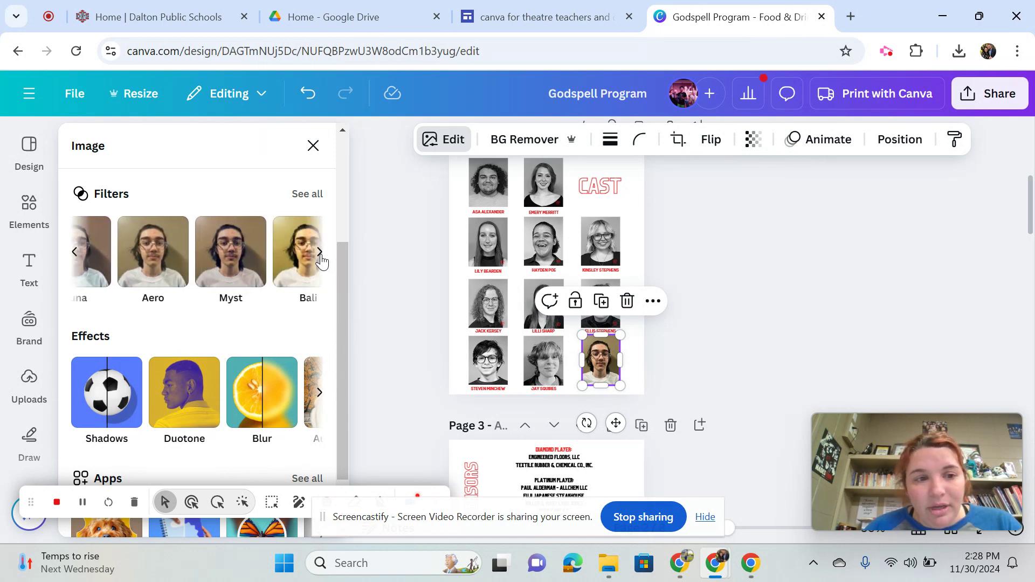
click(320, 253)
click(320, 253)
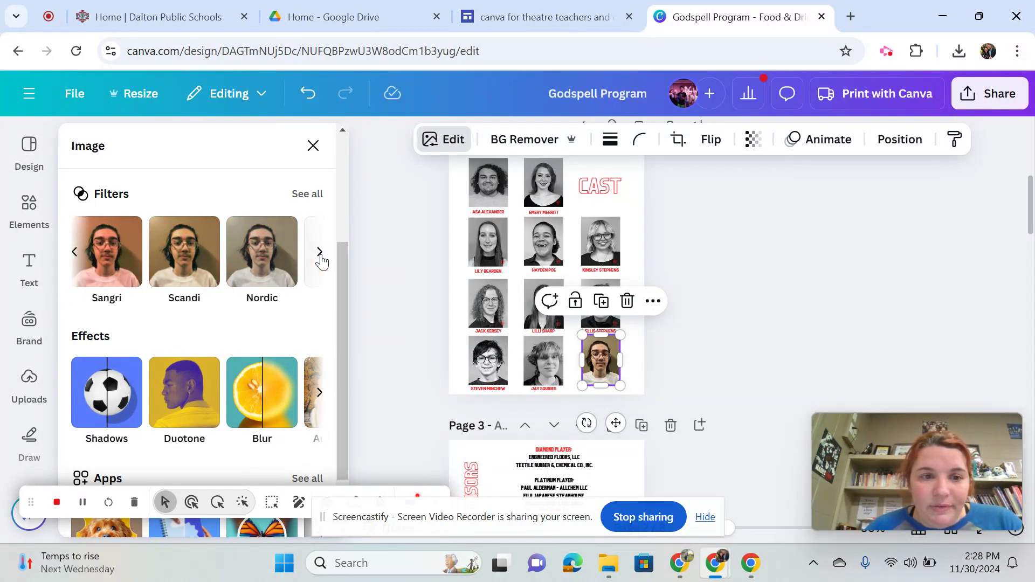
click(320, 253)
click(319, 252)
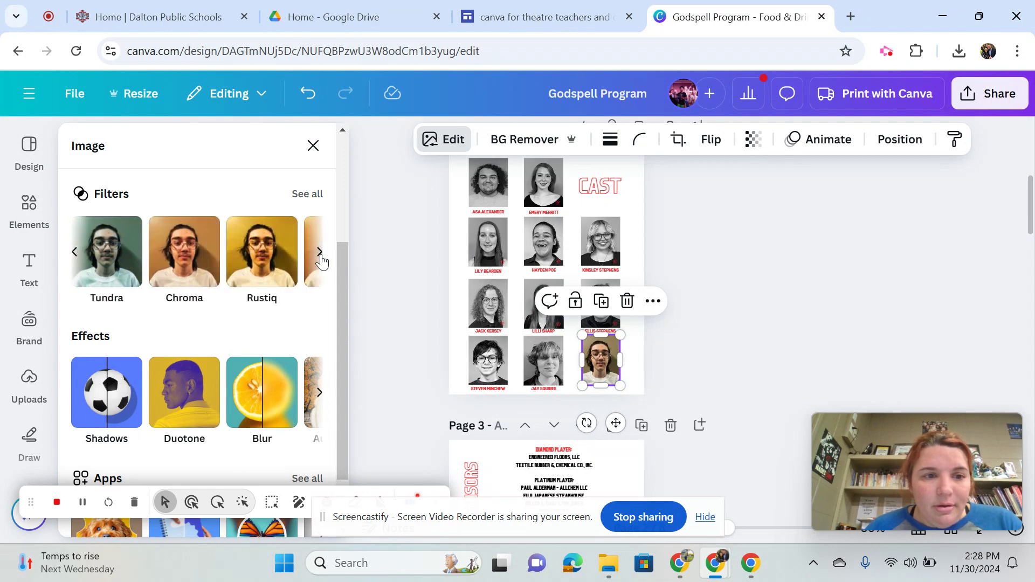
click(319, 251)
click(320, 252)
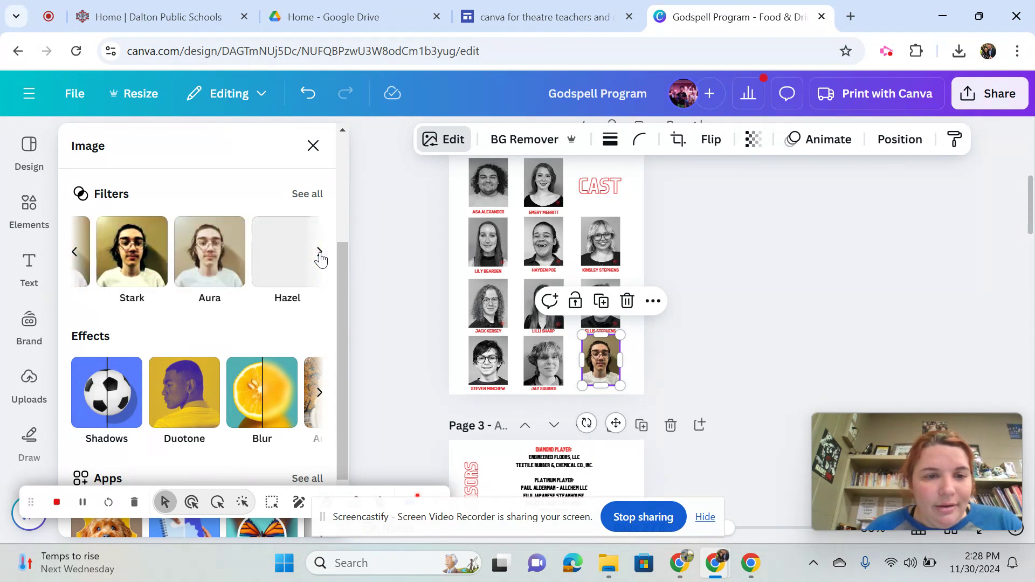
click(319, 252)
click(319, 252)
click(319, 252)
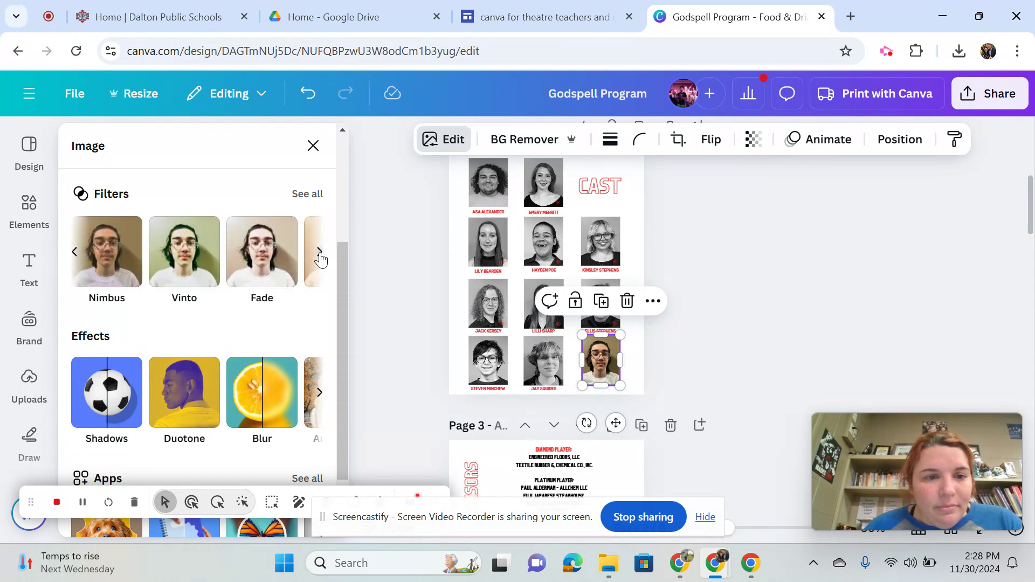
click(319, 252)
drag(347, 255, 335, 163)
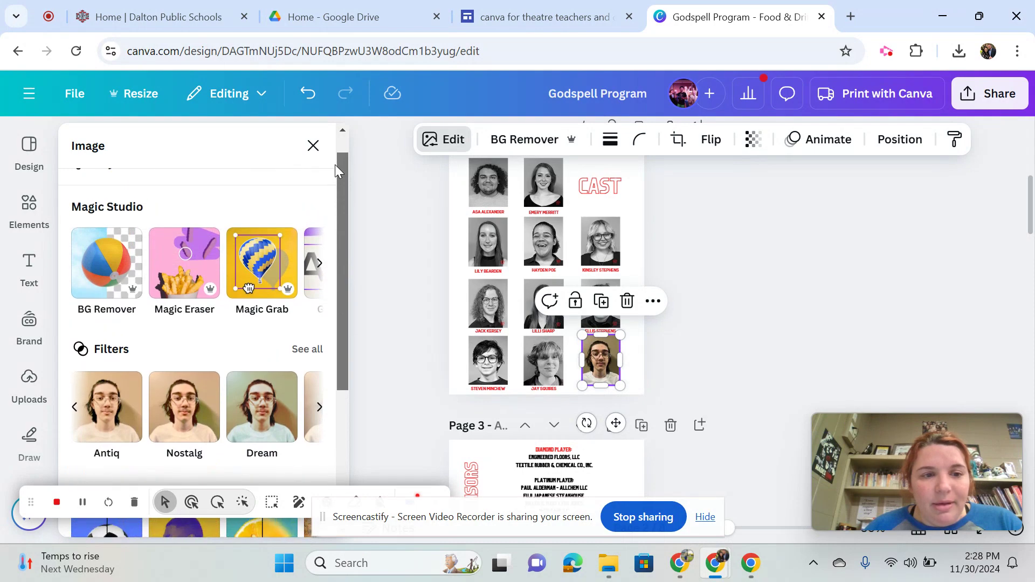
Apply the Classic filter from the Mono set to the new portrait and lower its intensity somewhat
click(307, 350)
drag(344, 183, 341, 464)
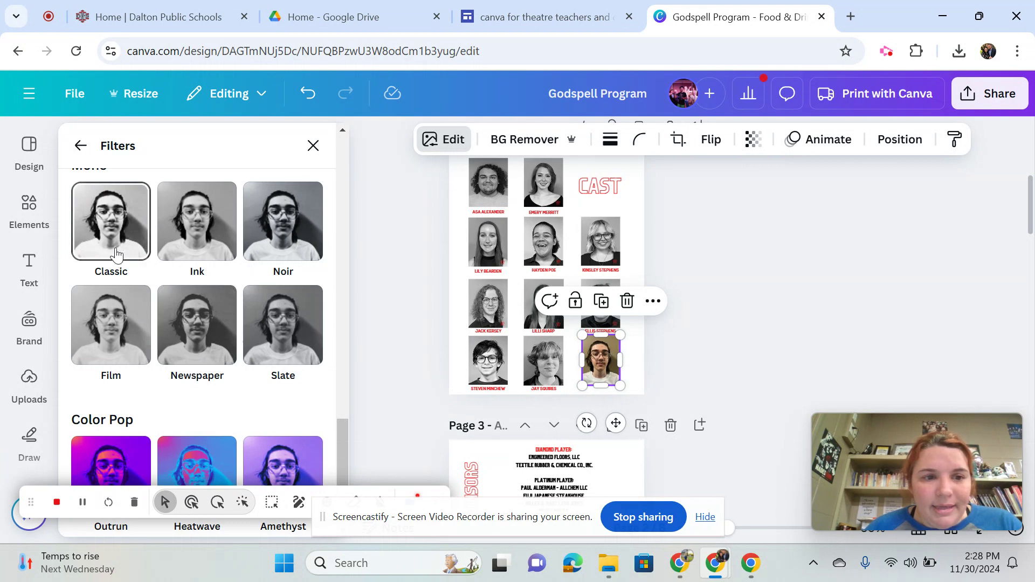
click(114, 247)
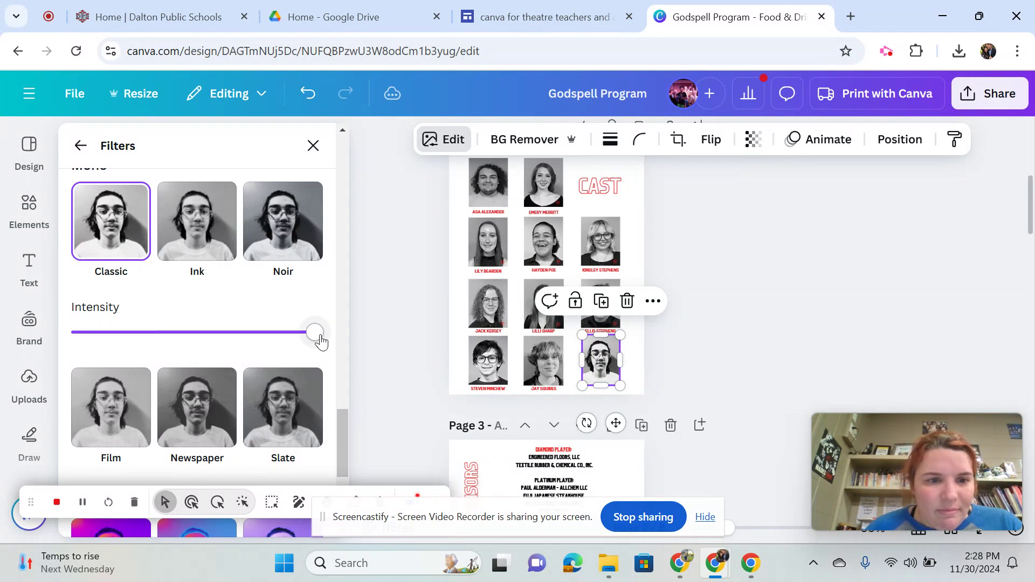
drag(318, 339, 270, 350)
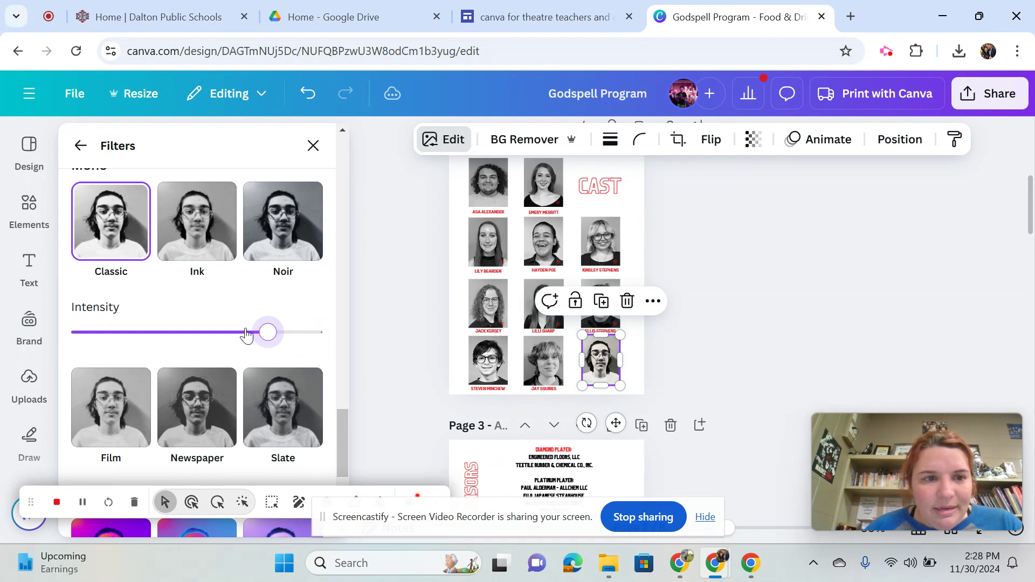
Try the Film filter on the portrait, but settle on Ink with a slightly higher intensity
mouse_move(342, 422)
mouse_down()
mouse_move(337, 459)
mouse_move(332, 422)
mouse_up()
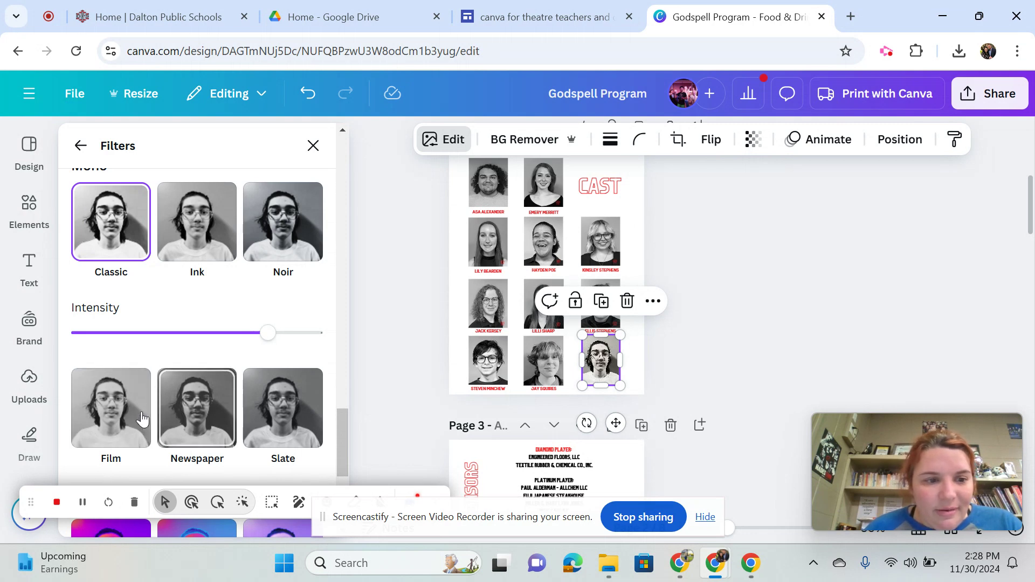
click(124, 419)
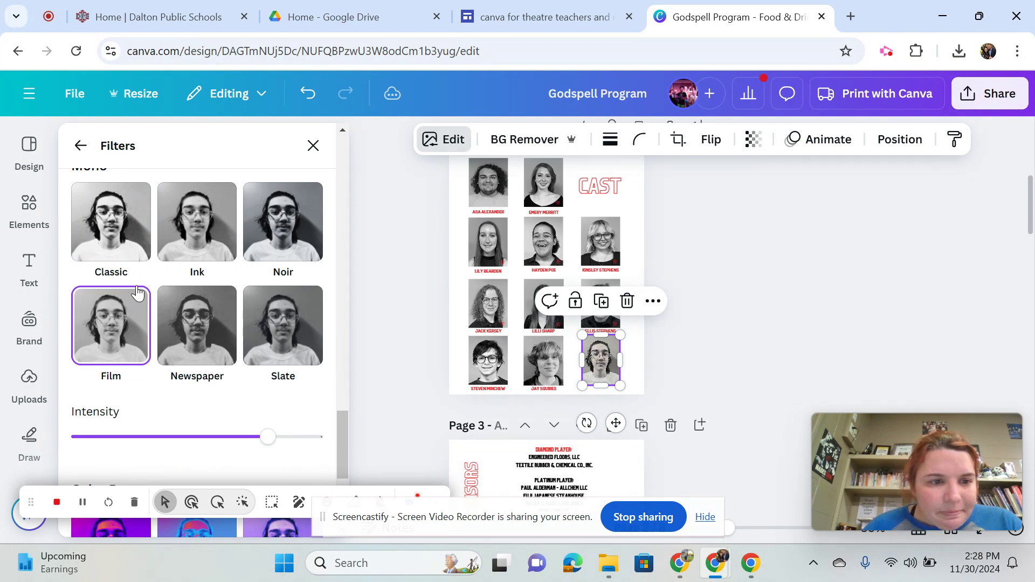
click(170, 261)
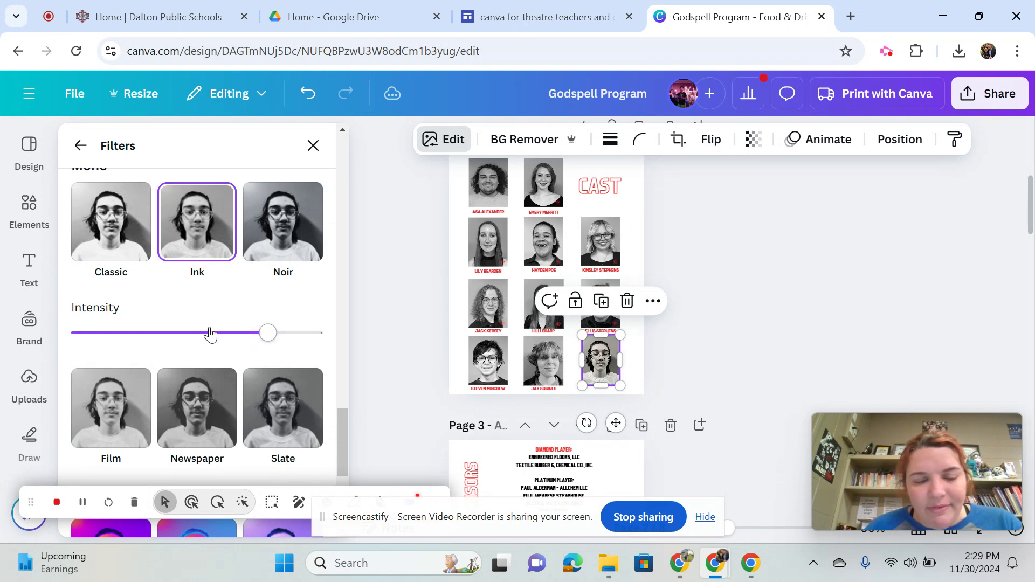
mouse_move(272, 337)
mouse_down()
mouse_move(238, 348)
mouse_move(281, 352)
mouse_up()
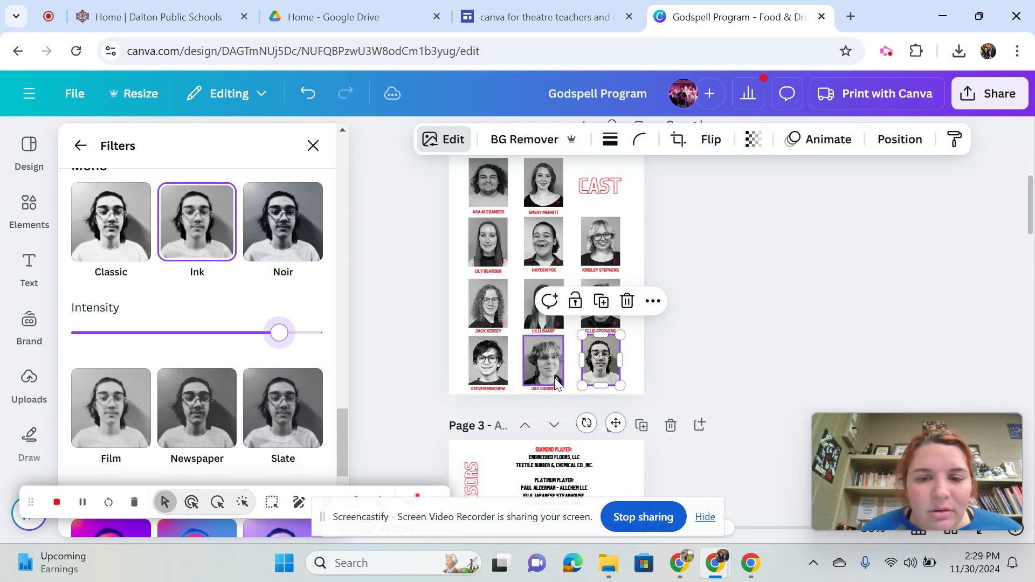
click(639, 381)
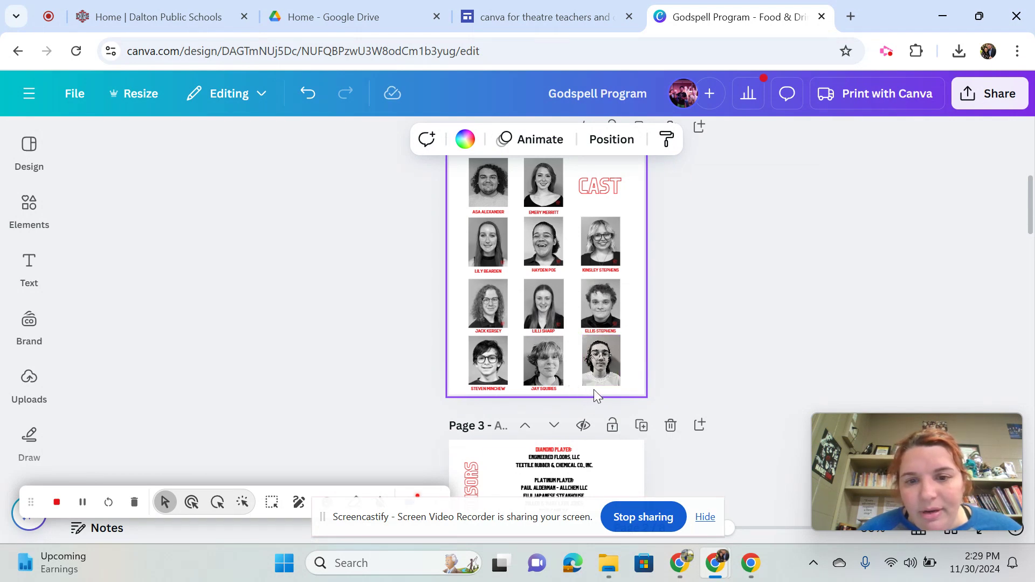
Add a text box to the Cast page and nudge the new portrait into line with the neighbouring headshots in its row
click(25, 275)
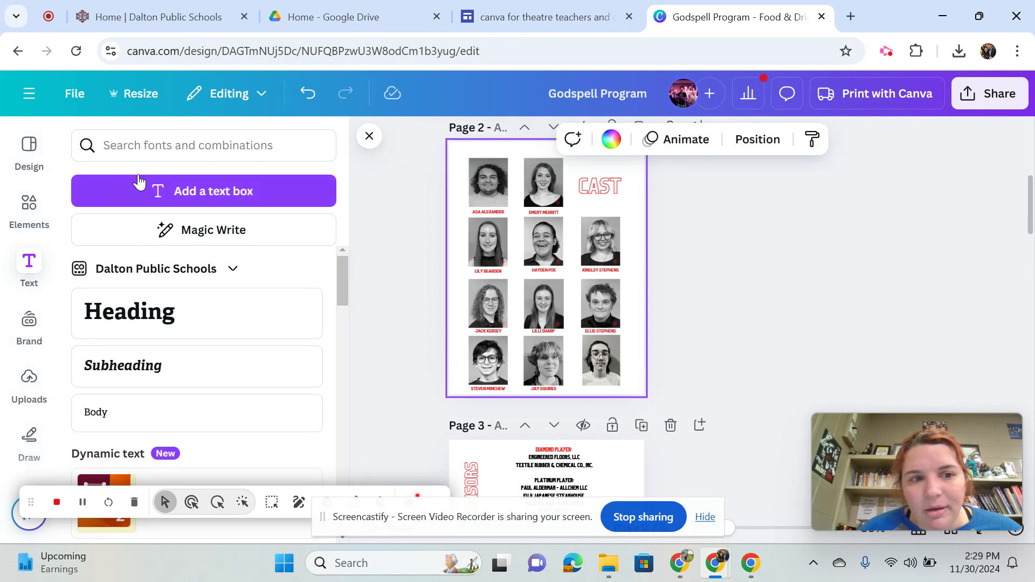
click(210, 210)
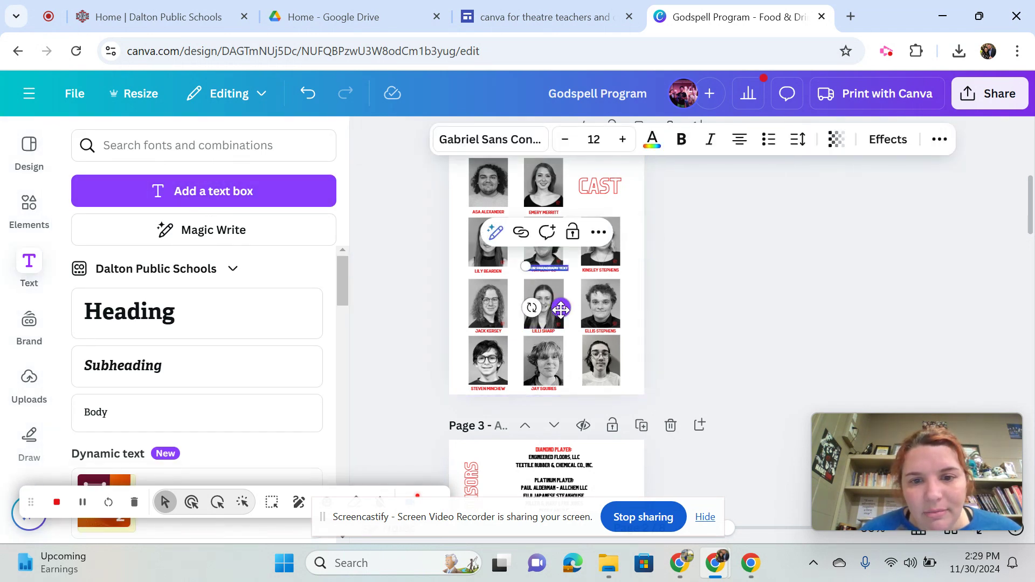
click(593, 357)
mouse_move(587, 357)
mouse_down()
mouse_move(594, 371)
mouse_move(584, 354)
mouse_up()
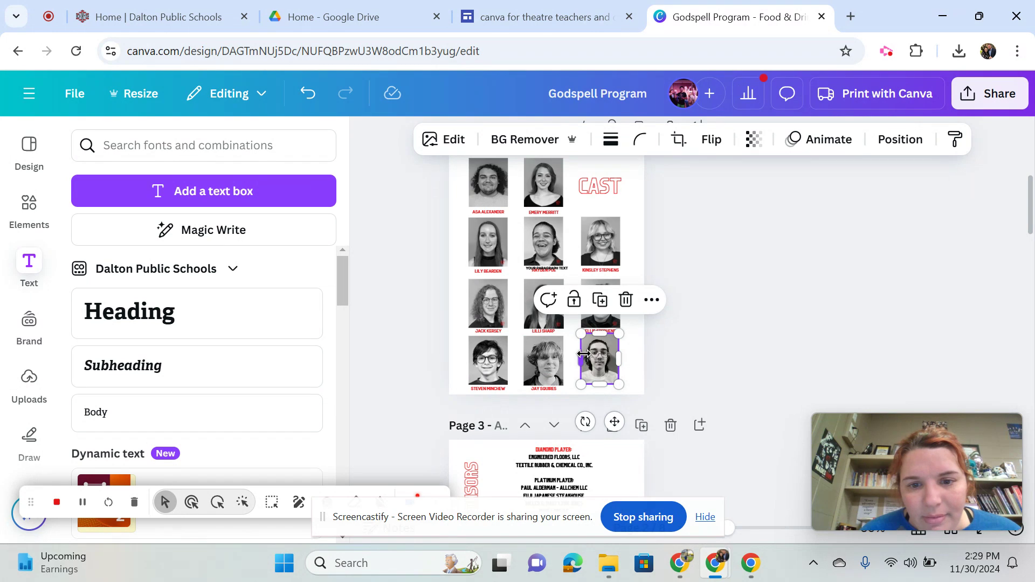
click(639, 380)
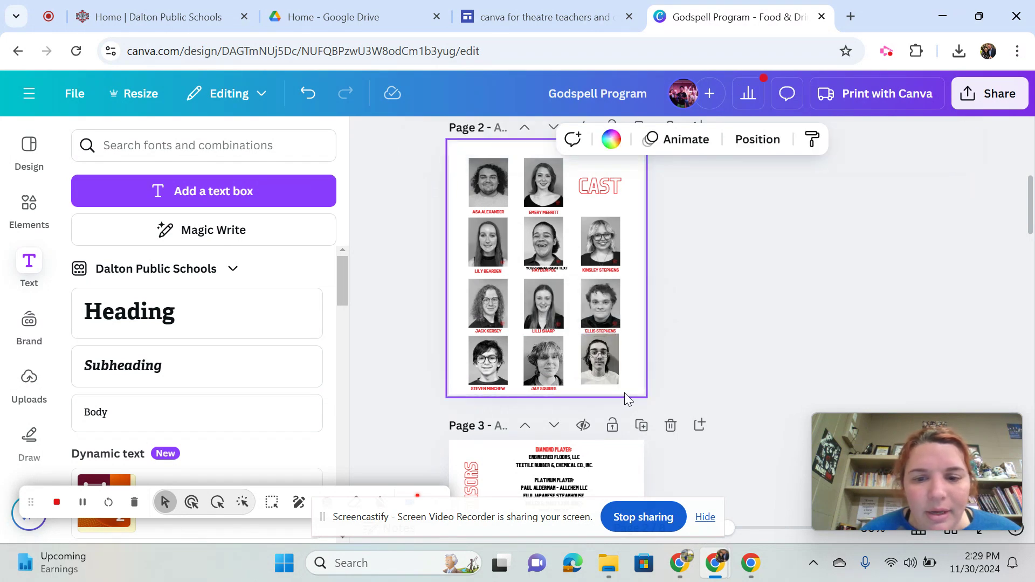
click(605, 364)
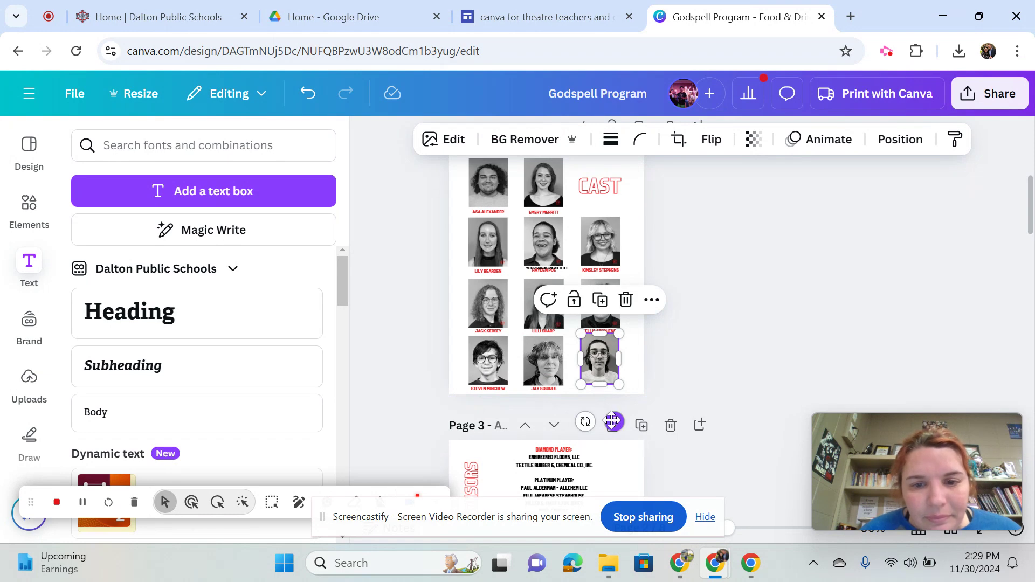
drag(612, 421, 612, 424)
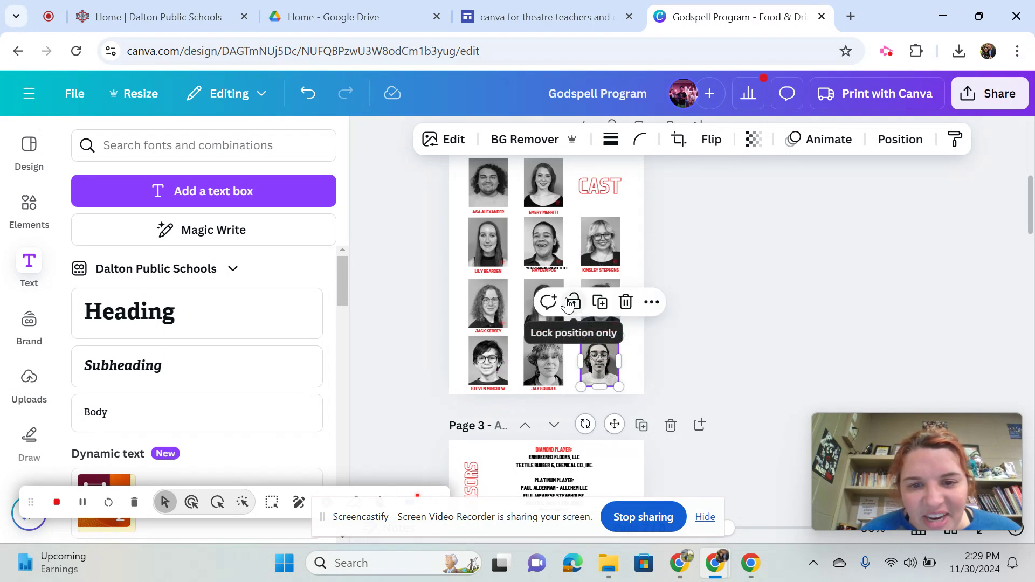
Move the new placeholder text box directly beneath the new portrait, level with the other name captions in that row
click(567, 273)
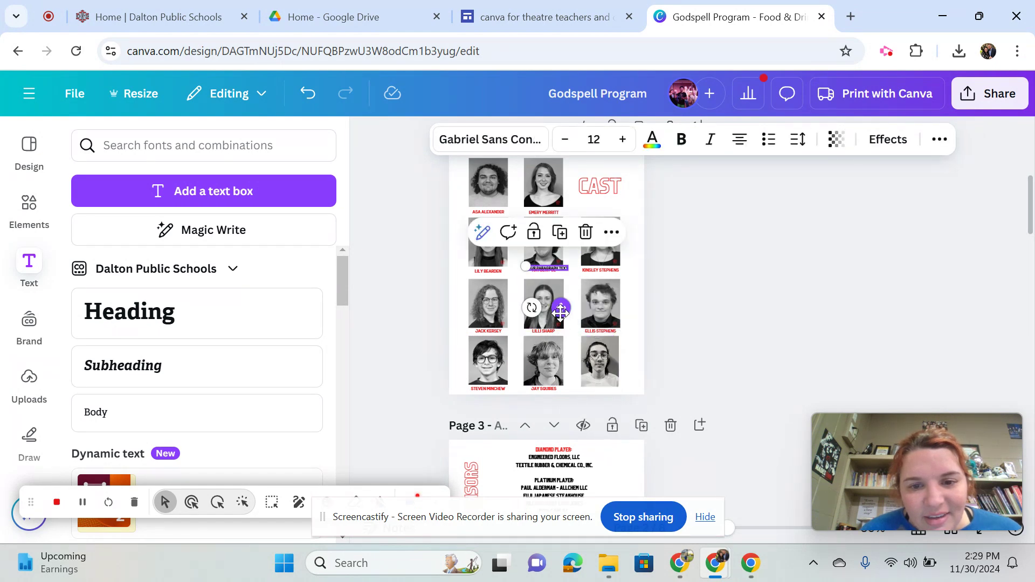
drag(558, 318, 617, 393)
click(620, 407)
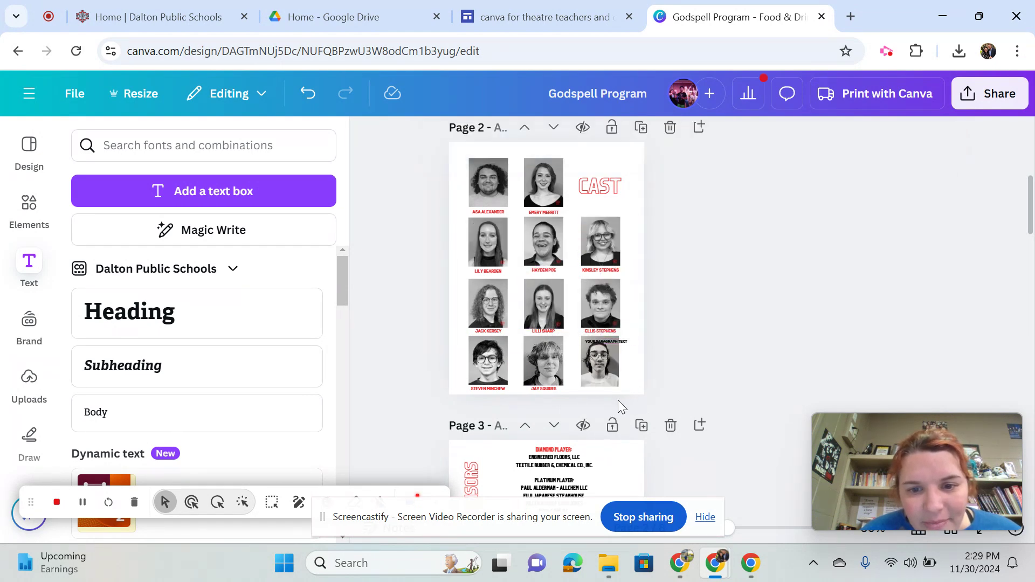
click(625, 342)
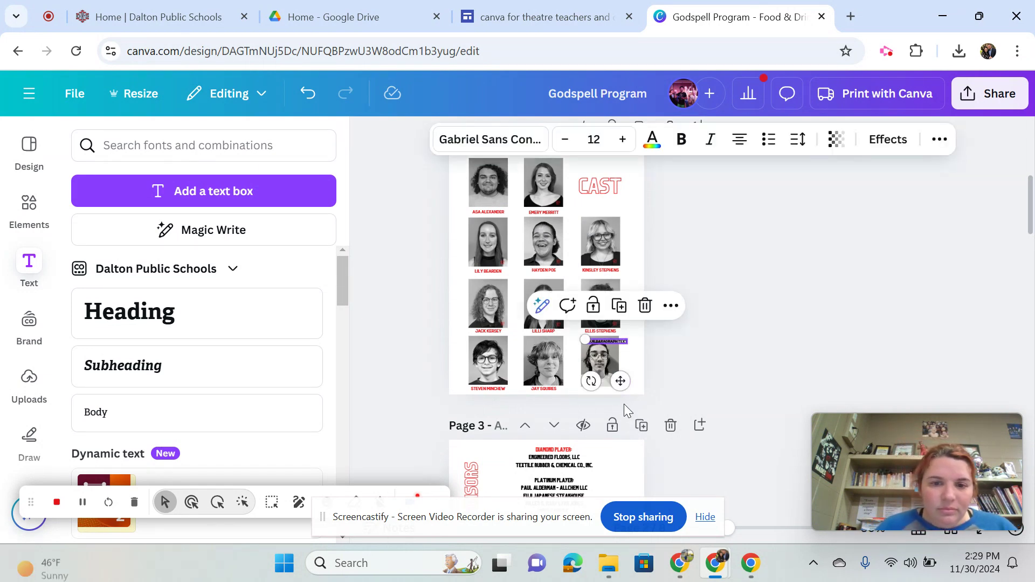
drag(623, 381, 616, 427)
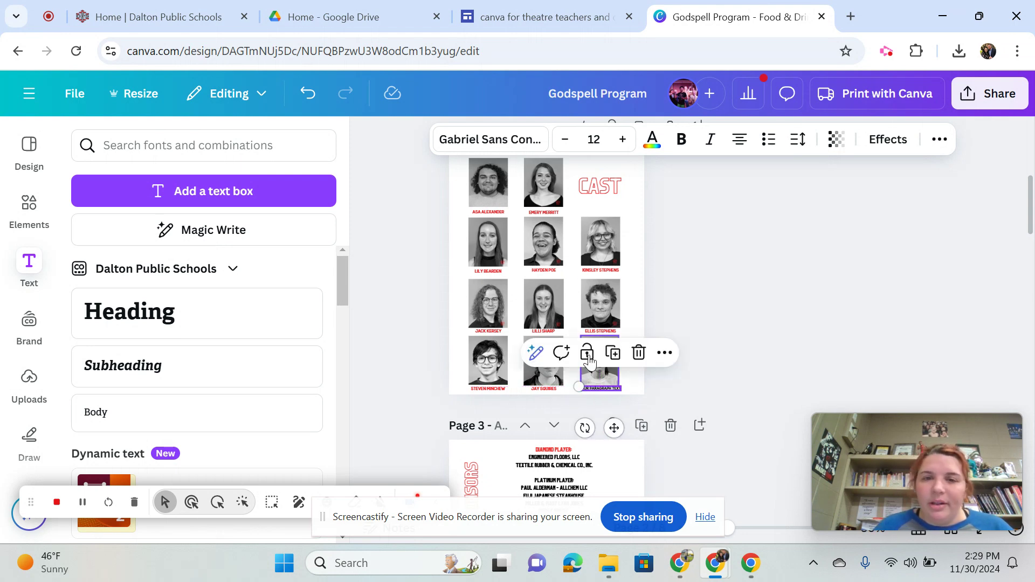
Delete the new portrait and its placeholder caption from the Cast page
click(638, 274)
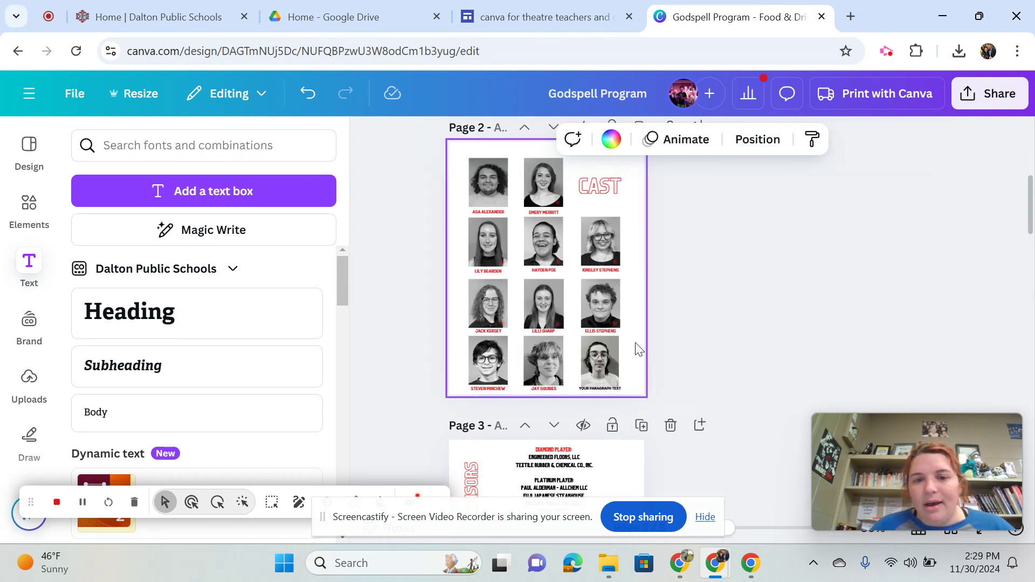
click(608, 371)
key(Delete)
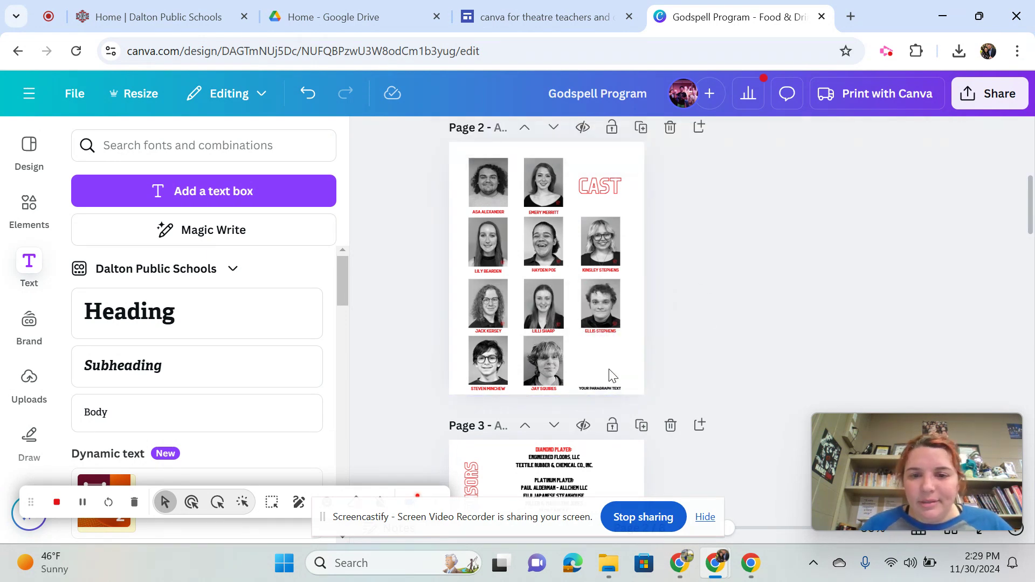
click(605, 389)
key(Delete)
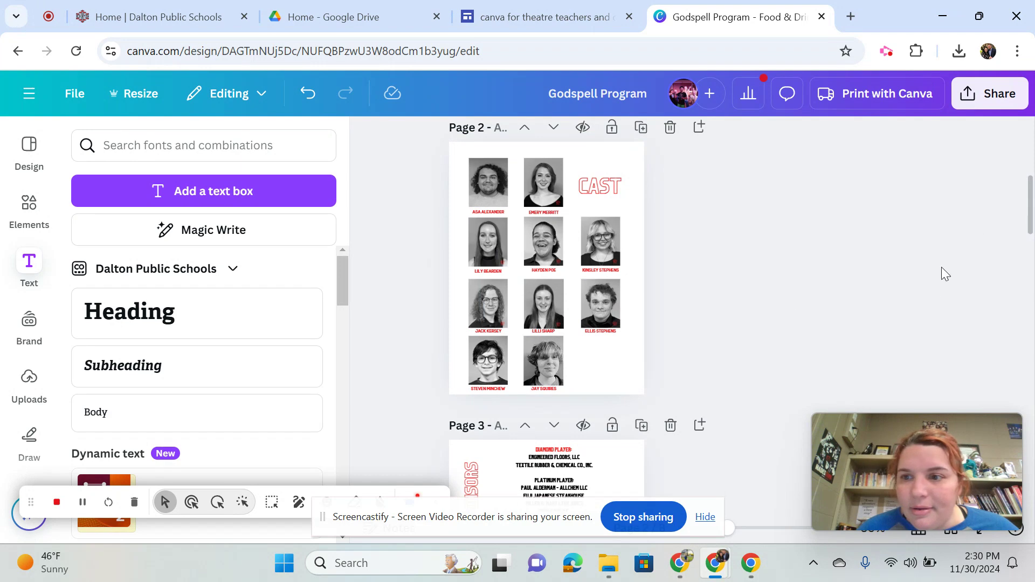
Examine the sponsors page and its vertical "So Thankful for Our Sponsors" heading
drag(1031, 210, 1031, 251)
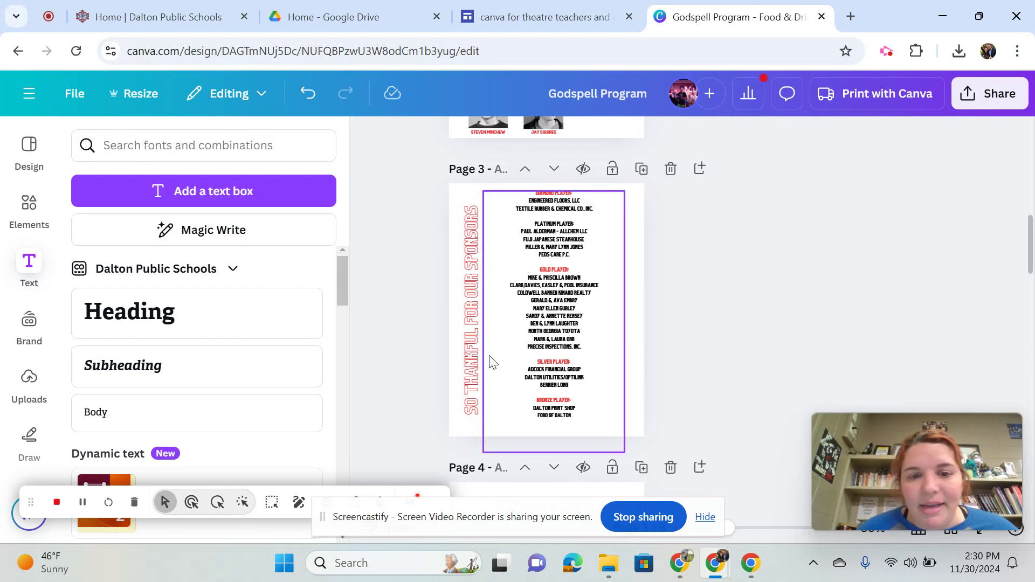
click(473, 259)
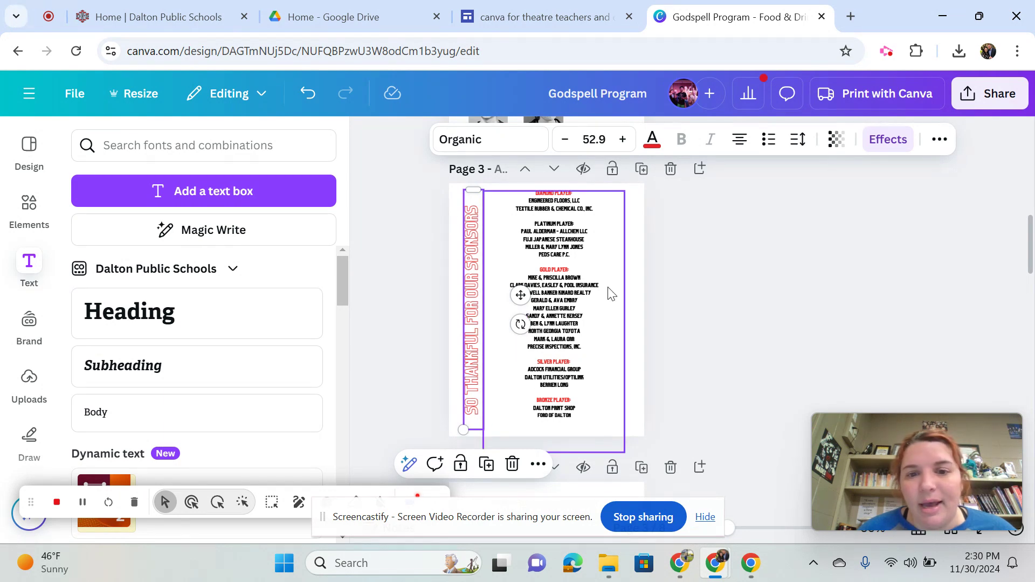
click(636, 253)
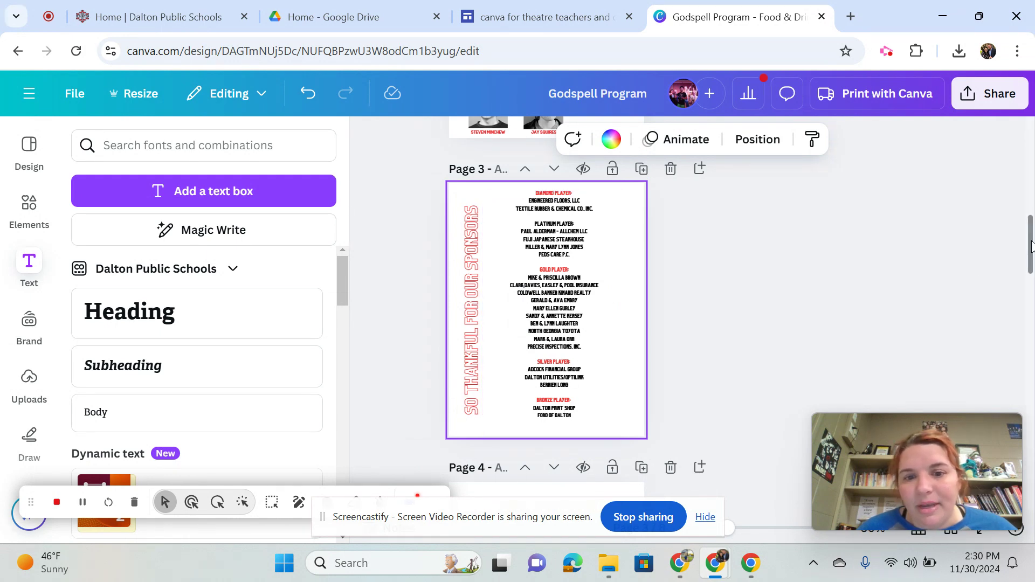
scroll(1031, 246, down, 5)
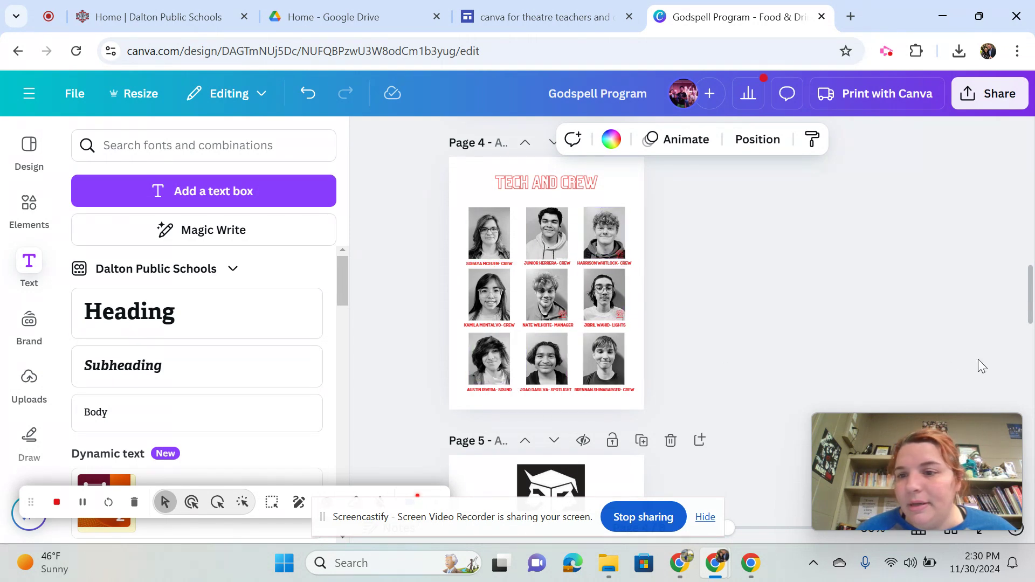
Browse the fonts available for the "Tech and Crew" heading on page 4
click(533, 189)
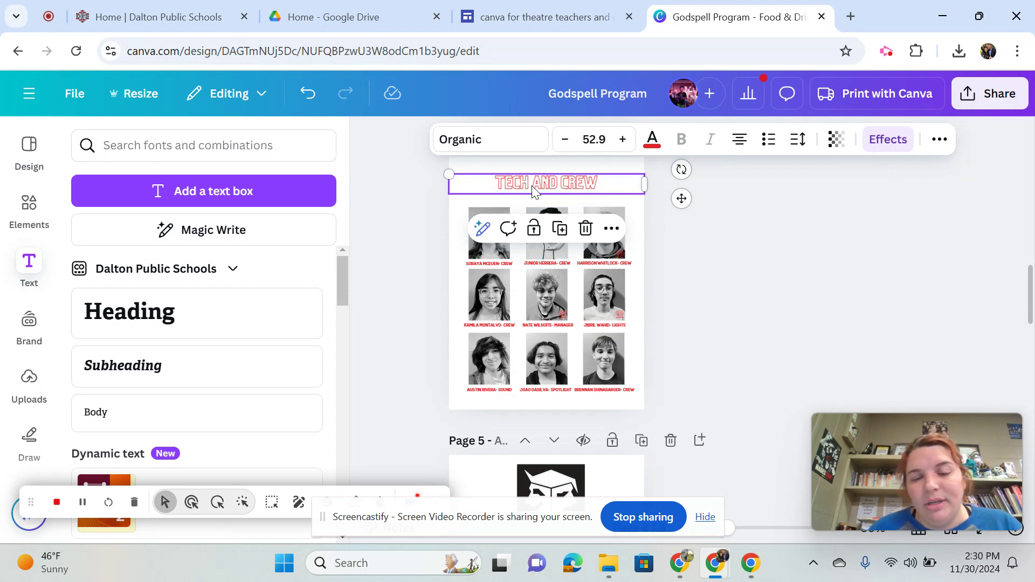
click(489, 140)
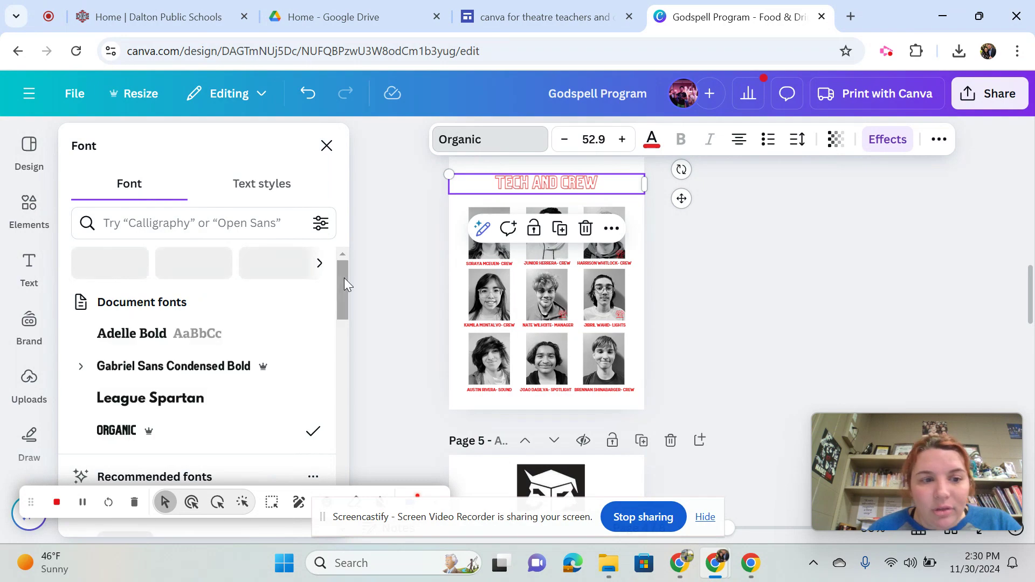
drag(344, 277, 340, 441)
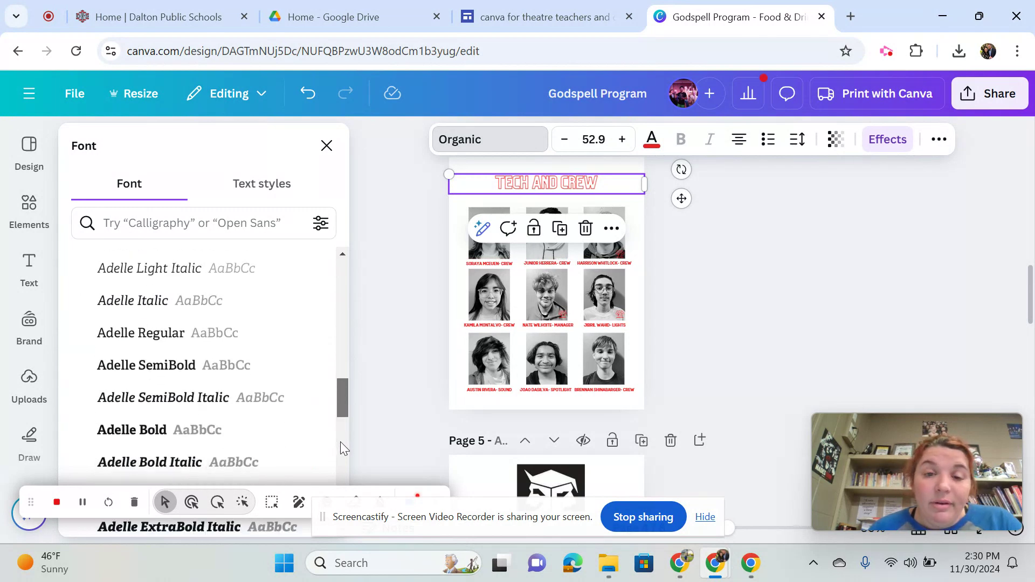
click(452, 347)
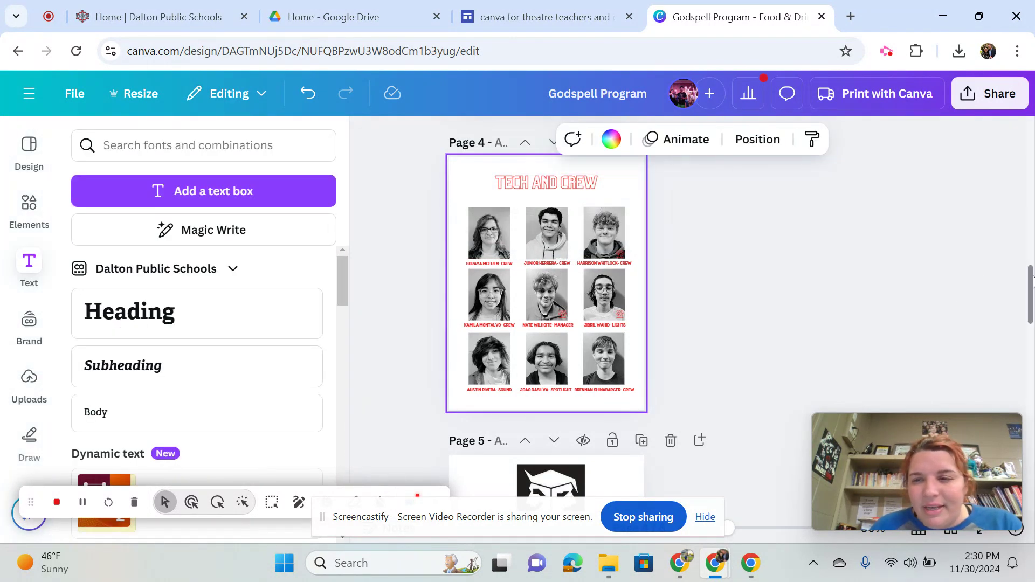
Add a blank page after the Tech and Crew page and delete it again
drag(1033, 292, 1033, 335)
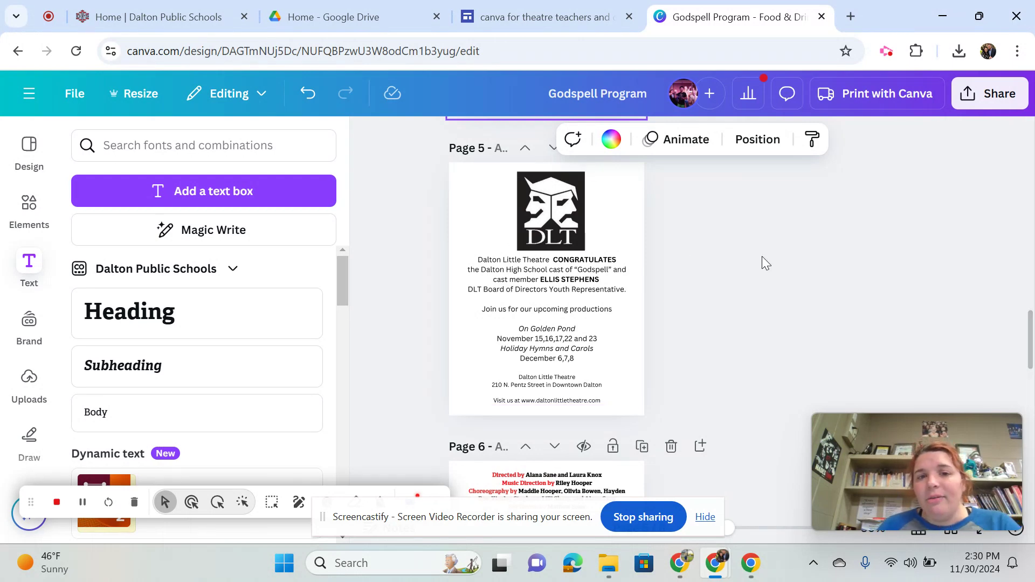
drag(1032, 362, 1032, 310)
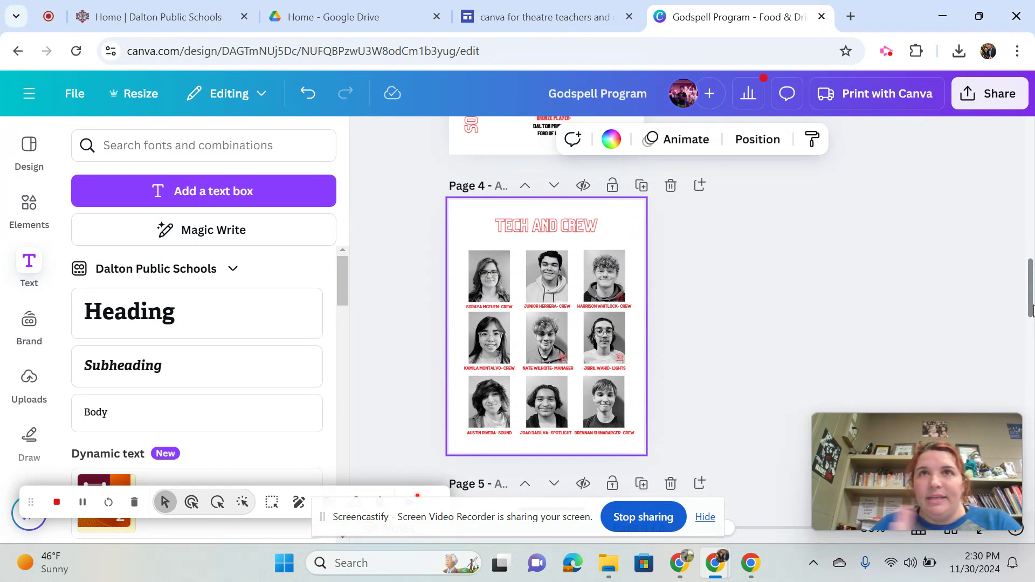
click(698, 186)
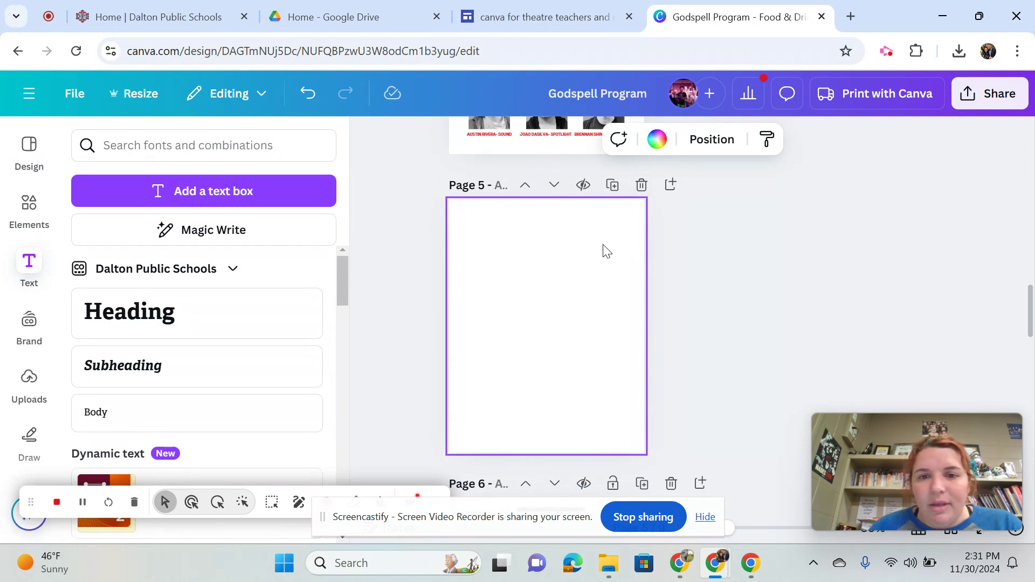
click(642, 186)
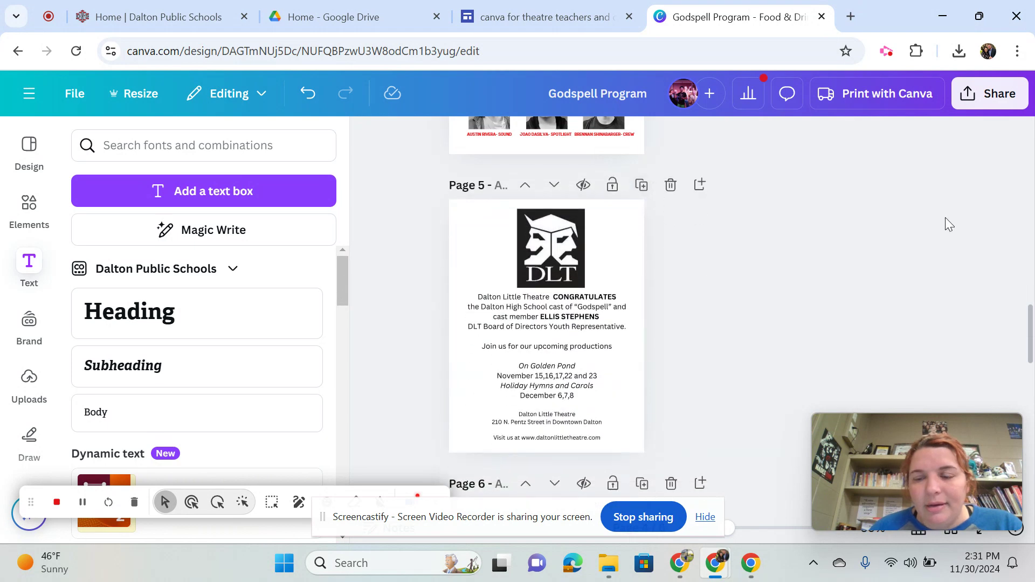
Look through the remaining program pages, from the credits to the song list and upcoming shows, and return to the cover
drag(1030, 320, 1031, 367)
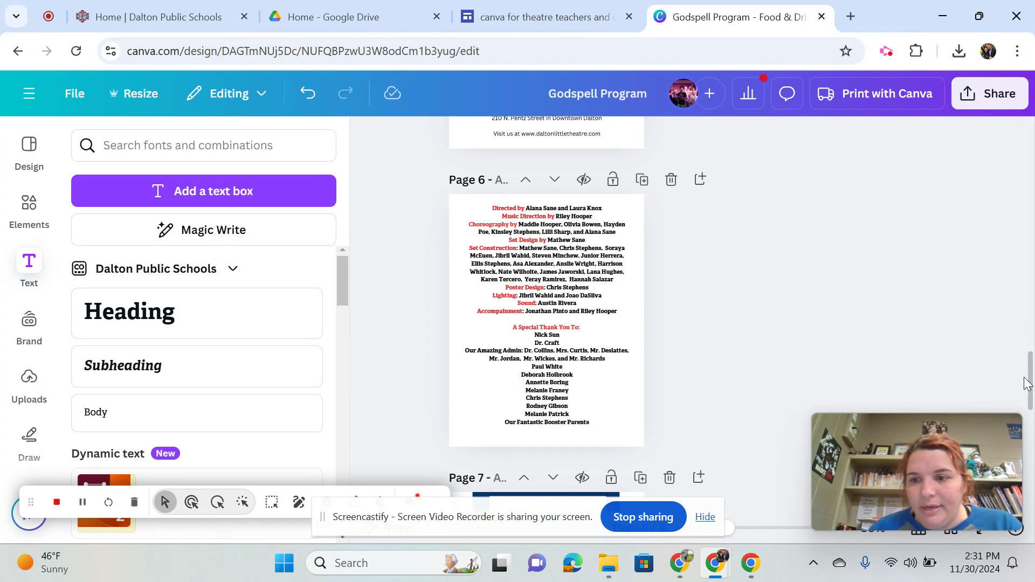
drag(1031, 384, 1031, 434)
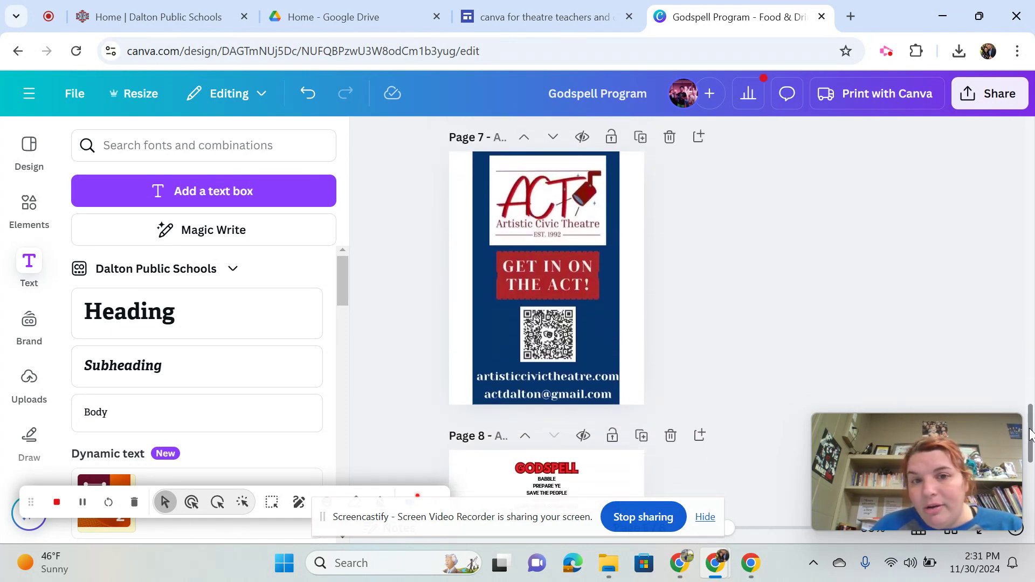
drag(1031, 434, 1028, 475)
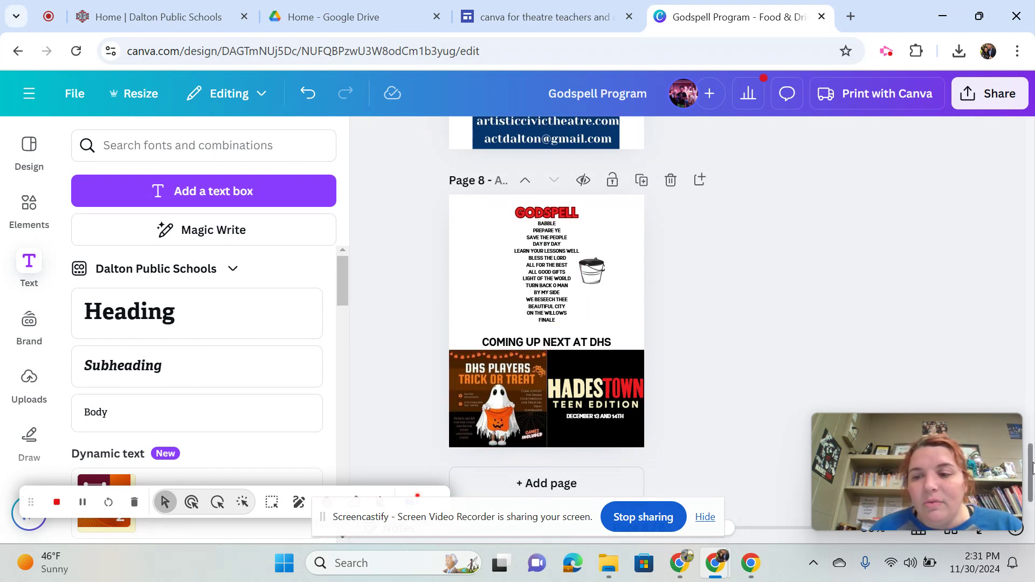
drag(1031, 507, 1025, 127)
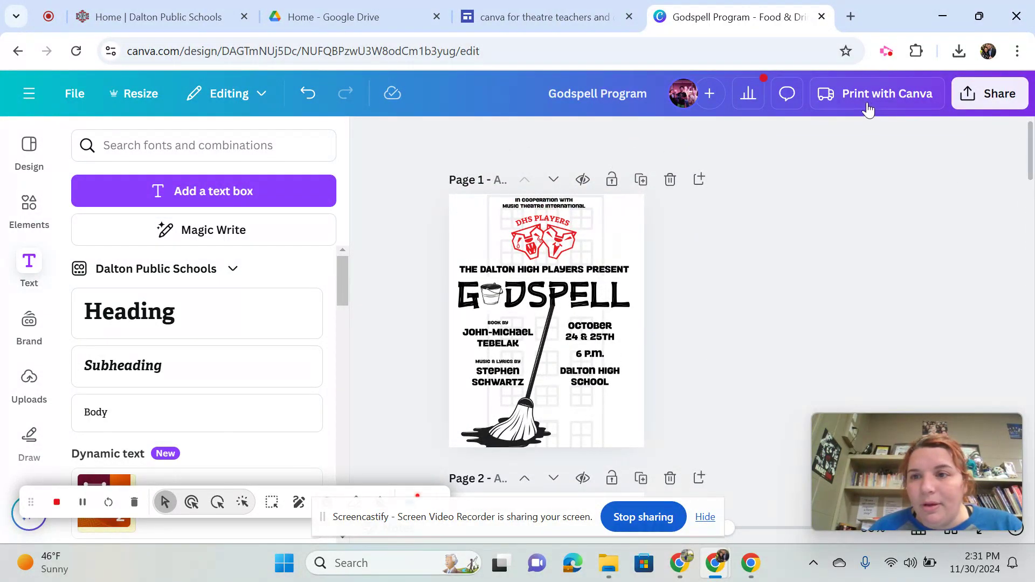
click(969, 100)
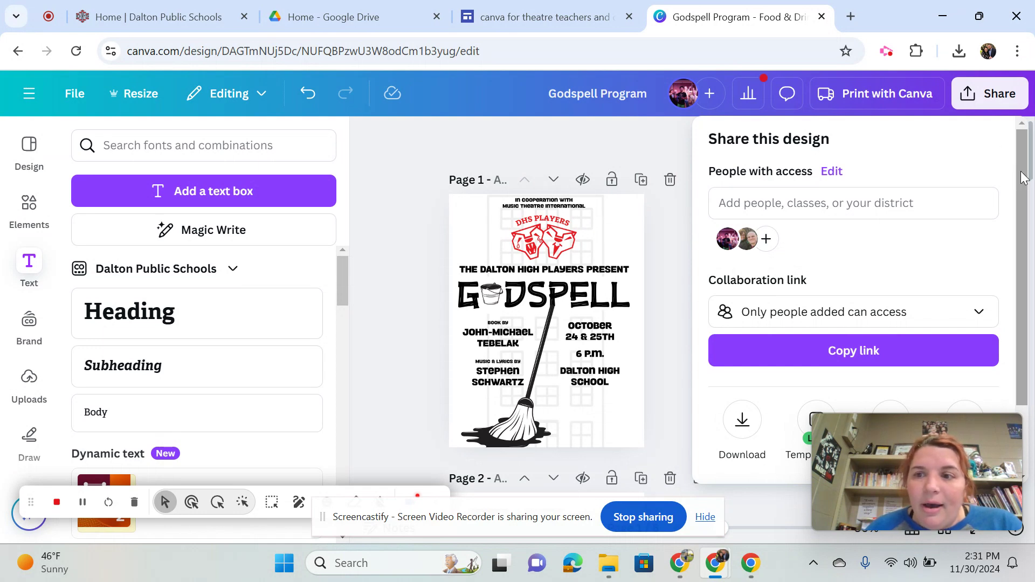
drag(1019, 180, 1014, 265)
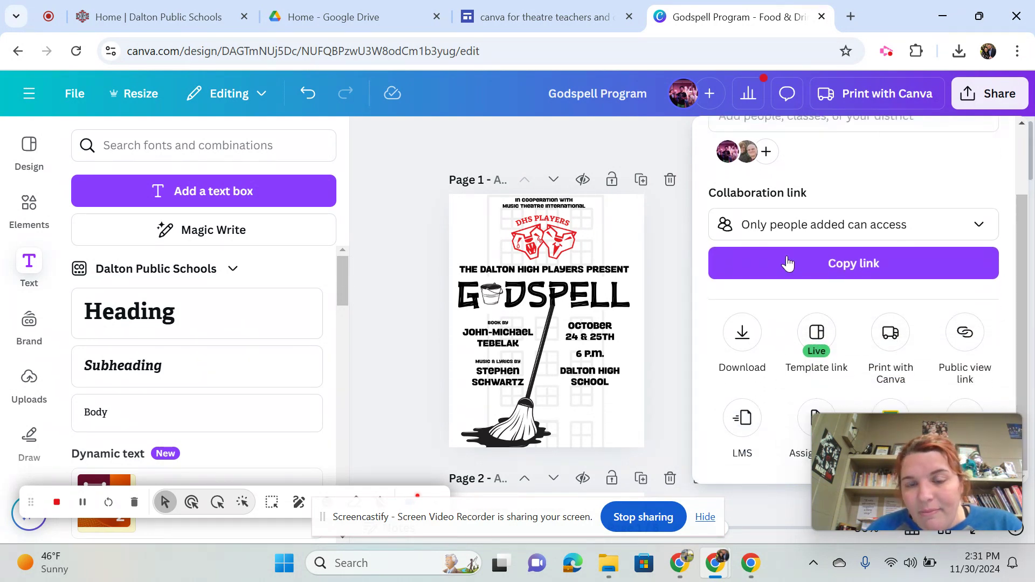
click(540, 129)
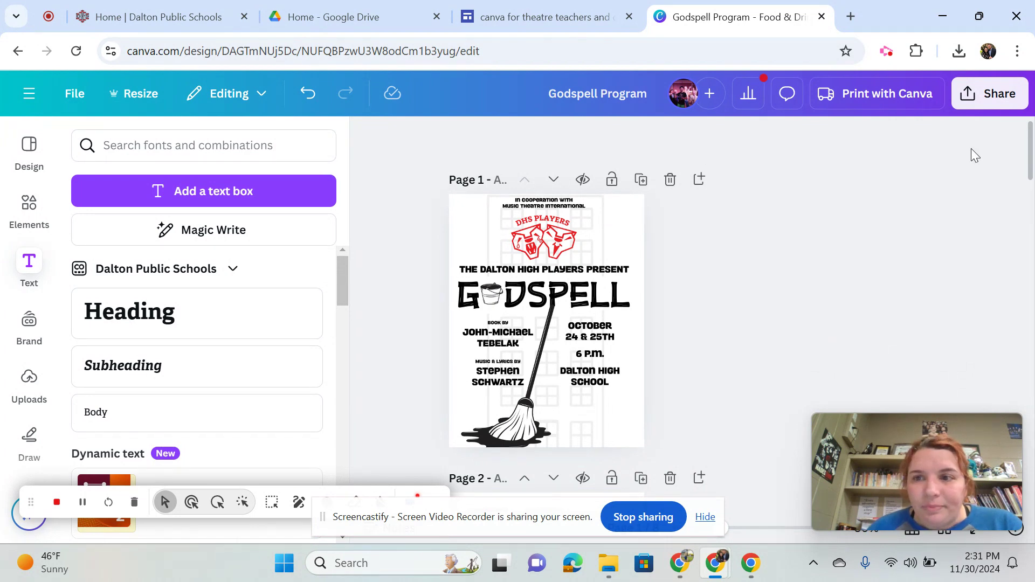
Examine the file types offered for downloading the Godspell program, including PDF Print, and leave the download options without downloading
click(996, 93)
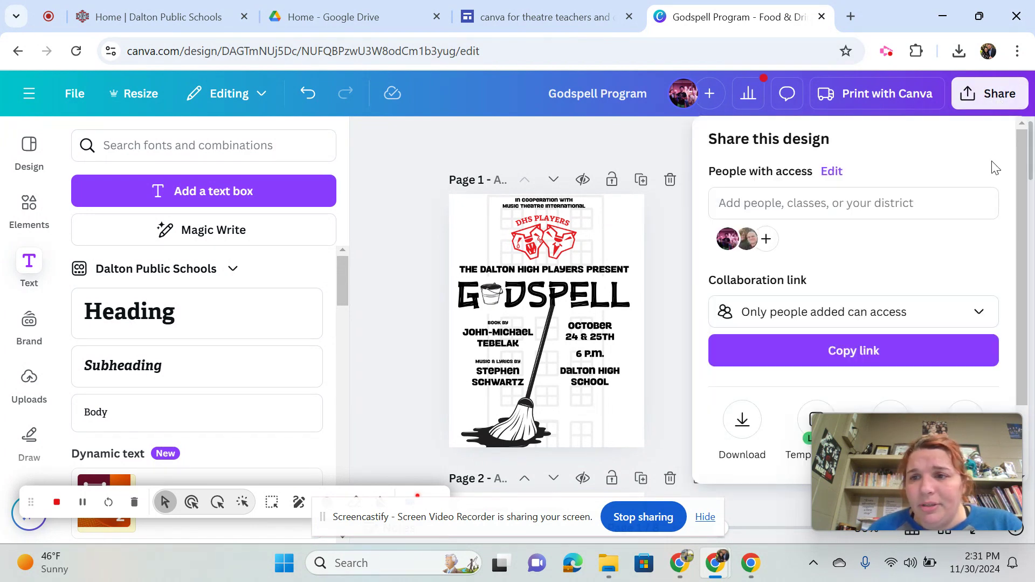
scroll(1023, 162, down, 2)
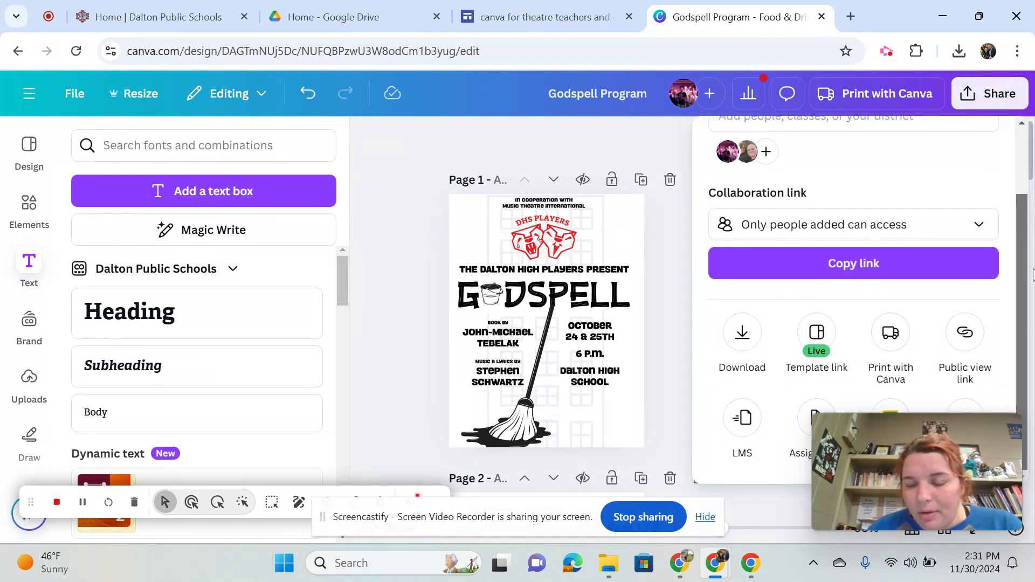
click(742, 332)
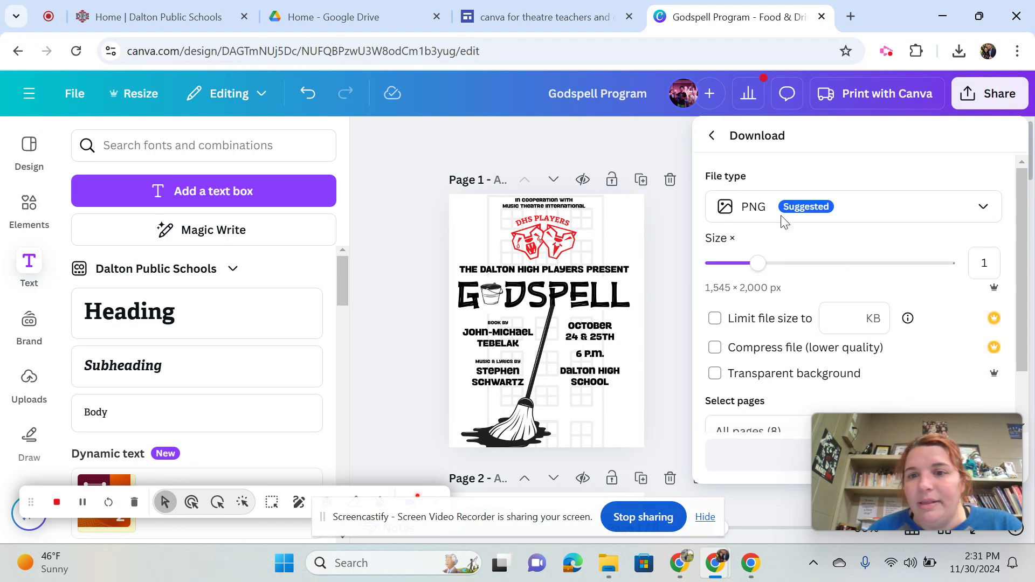
click(857, 215)
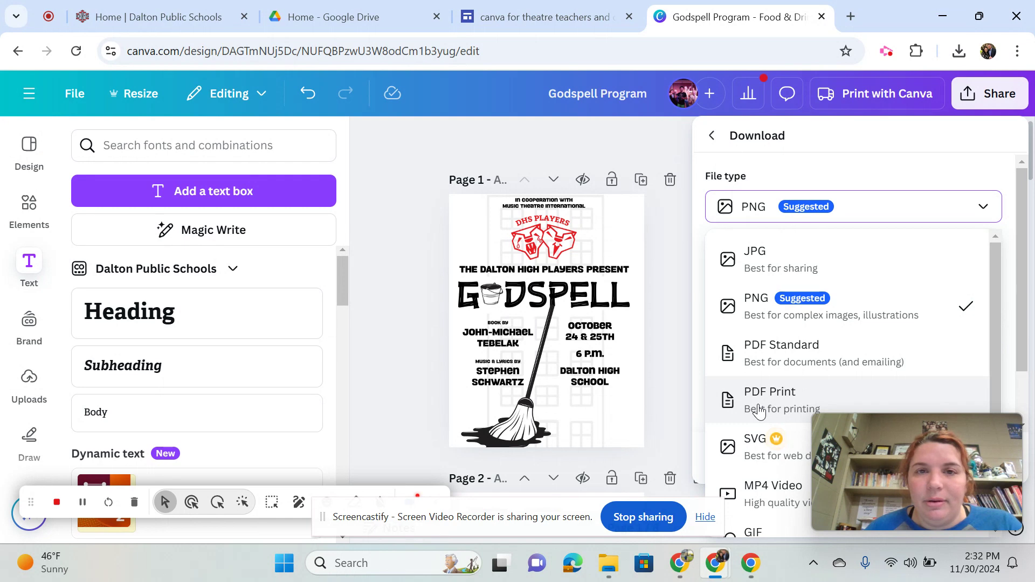
click(394, 284)
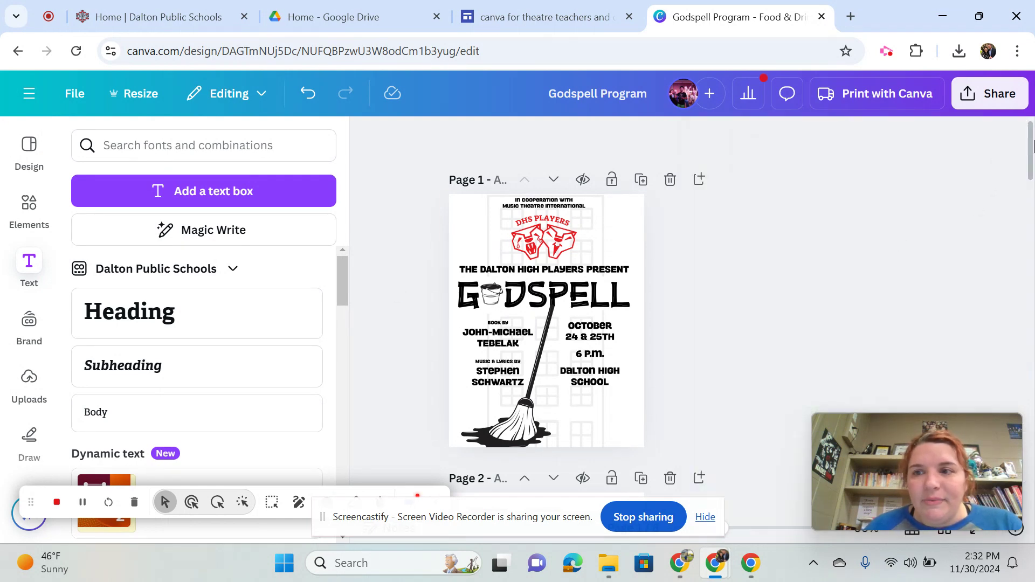
drag(1031, 150, 1031, 123)
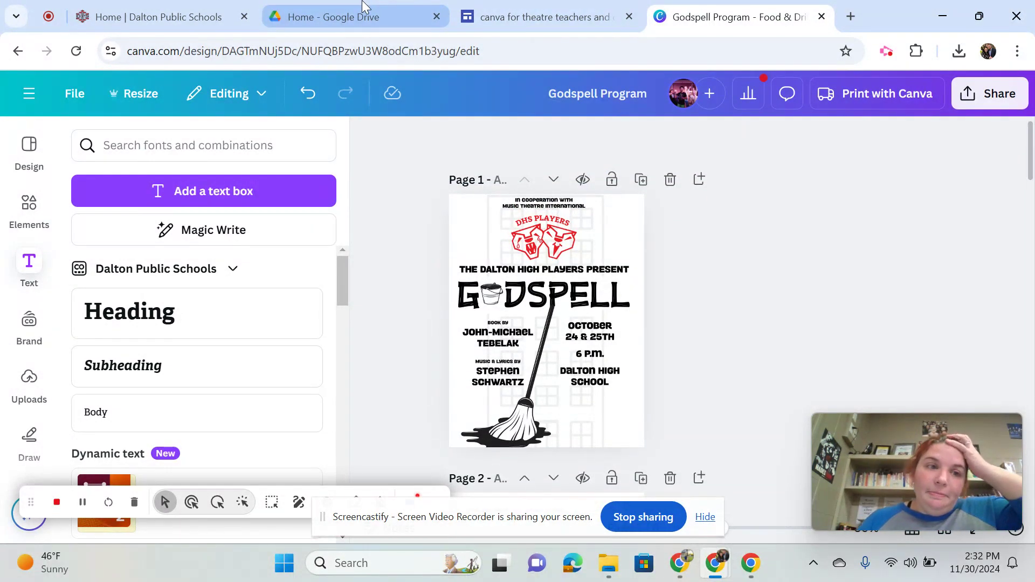
Close the Godspell program and return to the home page with the recent designs
click(65, 92)
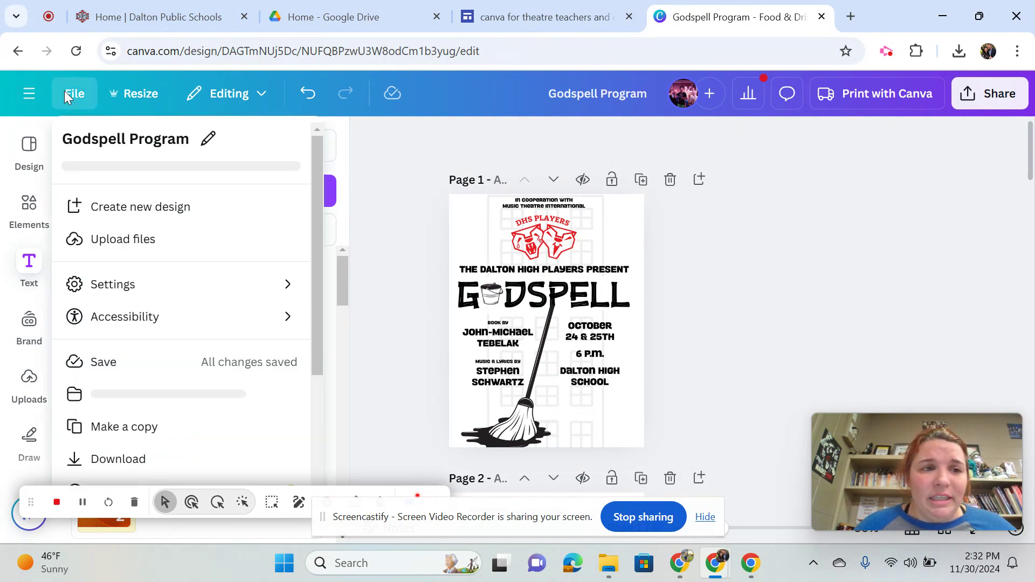
click(28, 94)
click(28, 95)
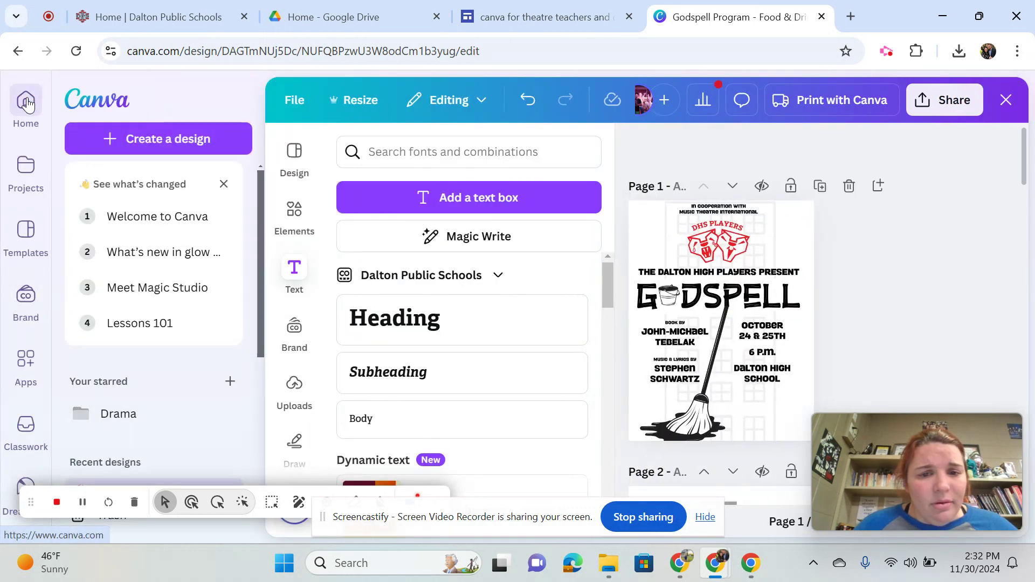
click(1007, 100)
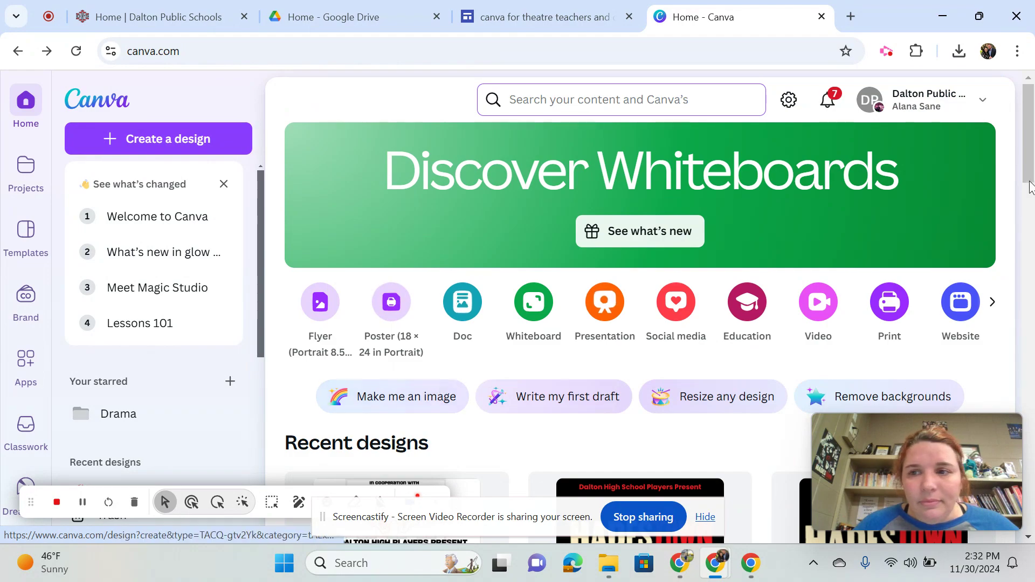
Open the Little Shop of Horrors design from the recent designs to view it, and return to the home page
drag(1026, 178, 1028, 272)
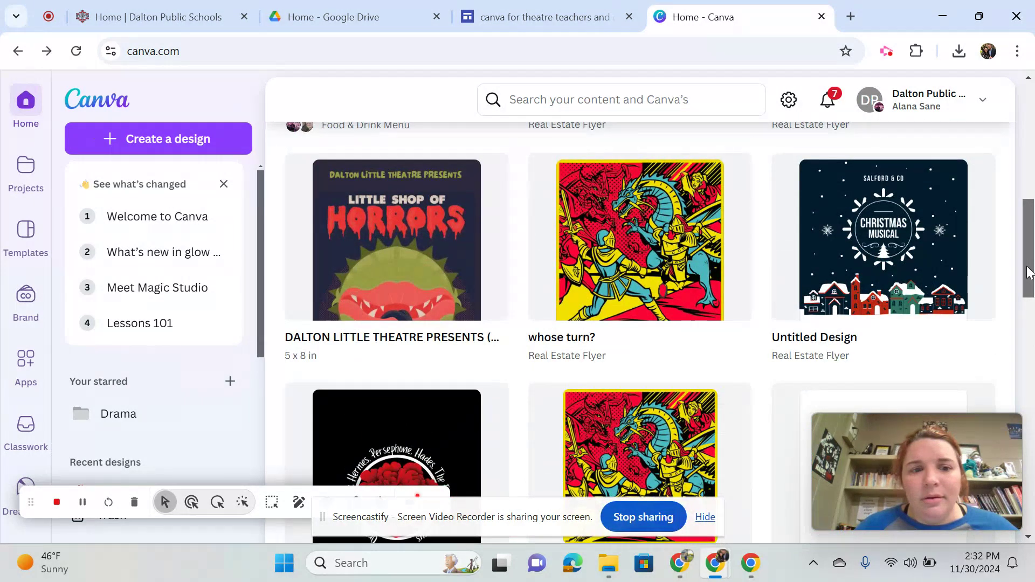
click(396, 279)
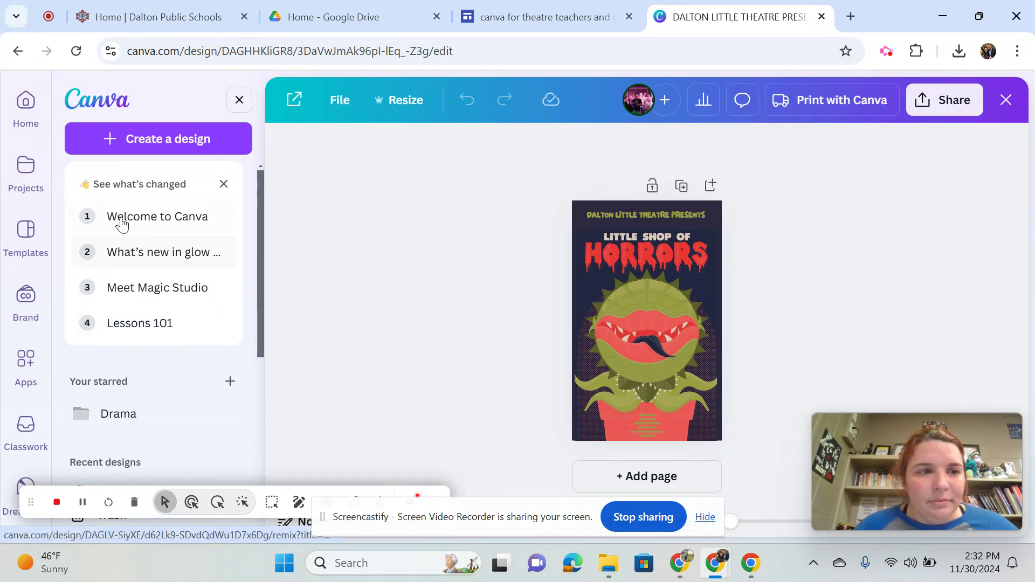
click(17, 182)
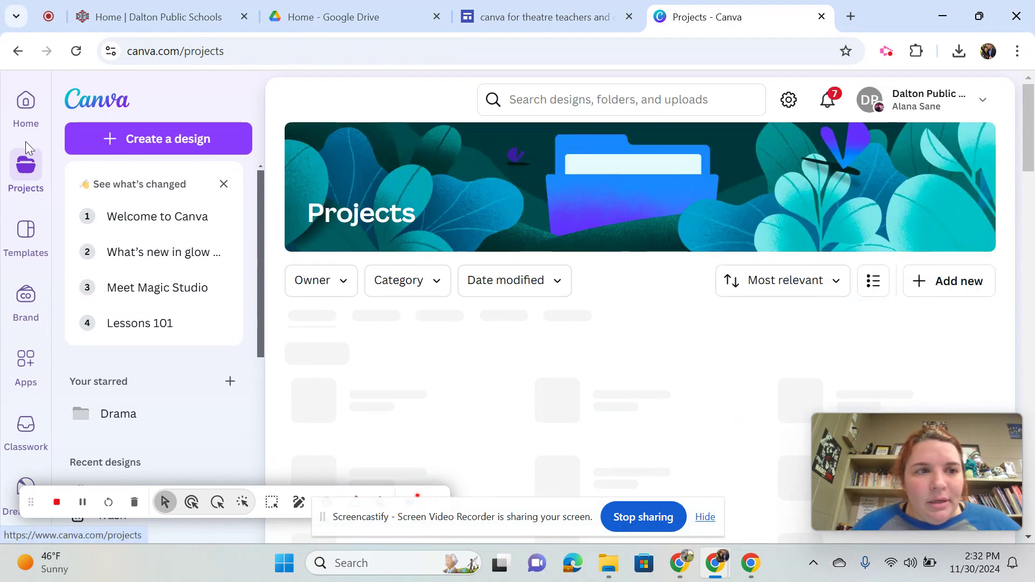
click(23, 120)
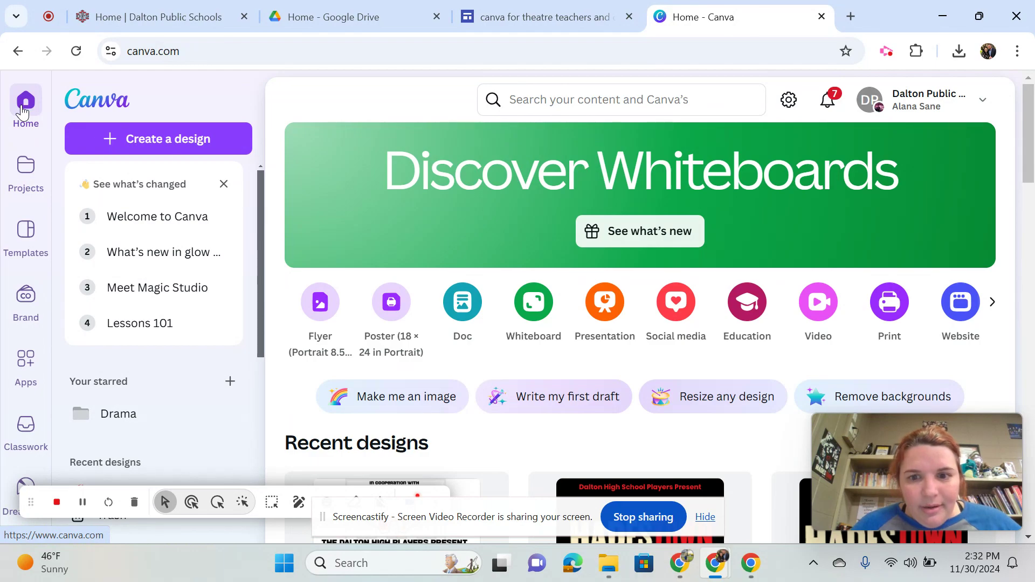
Open the Spongebob Program from the recent designs and look through its pages from the cover to Tech and Crew and back
drag(1033, 119, 1033, 424)
click(875, 291)
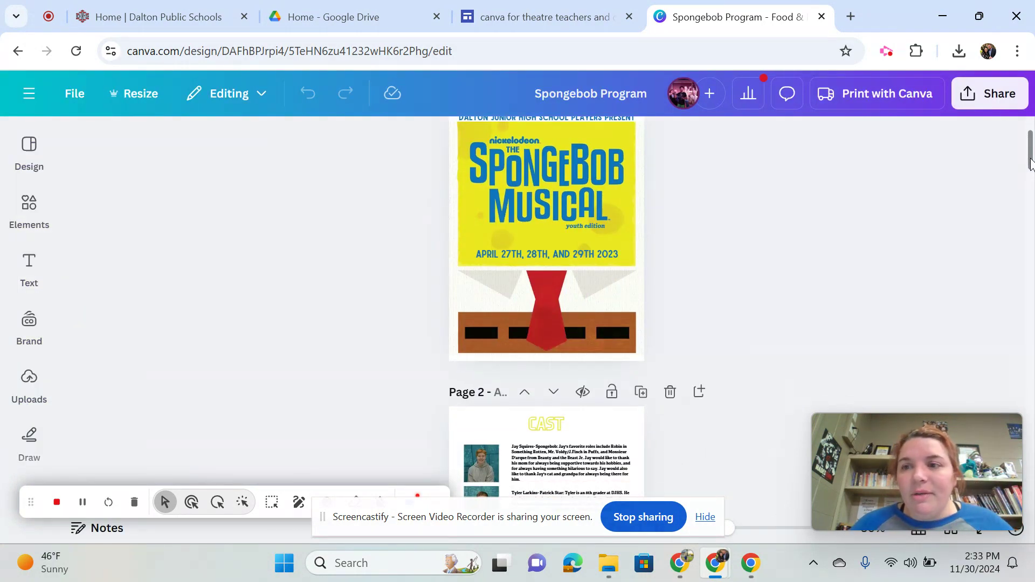
drag(1031, 162, 1031, 442)
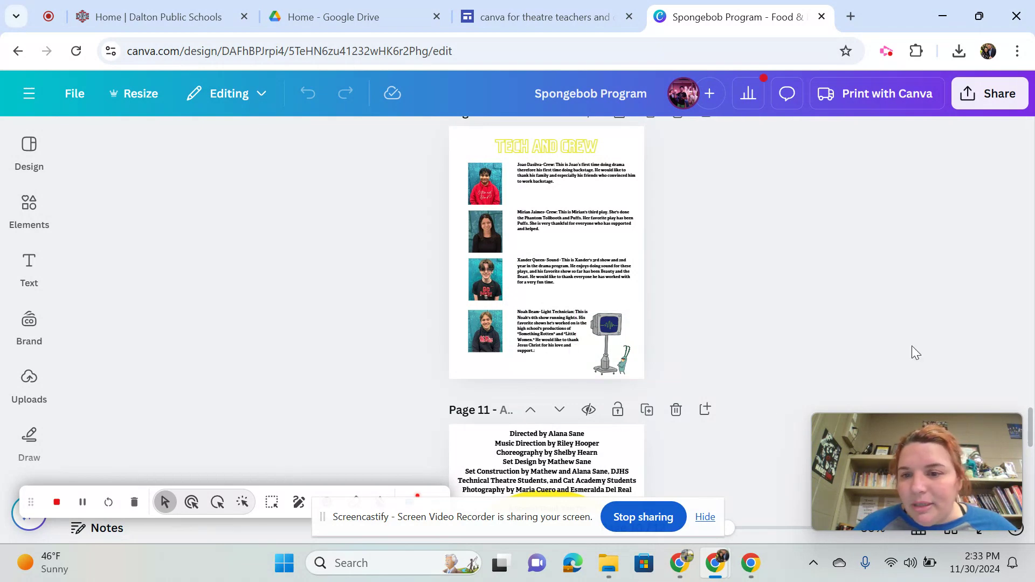
drag(1031, 421, 1033, 111)
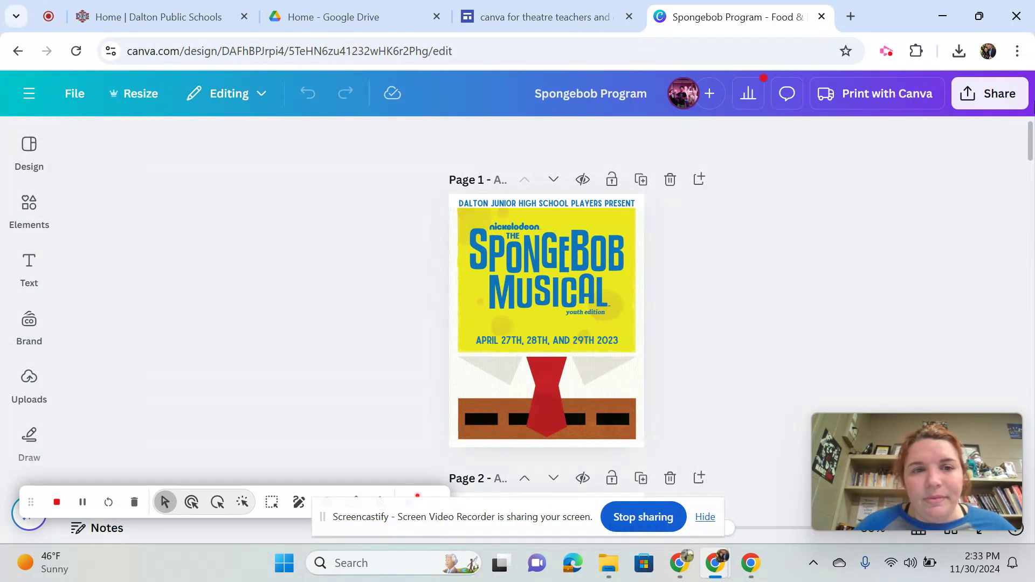